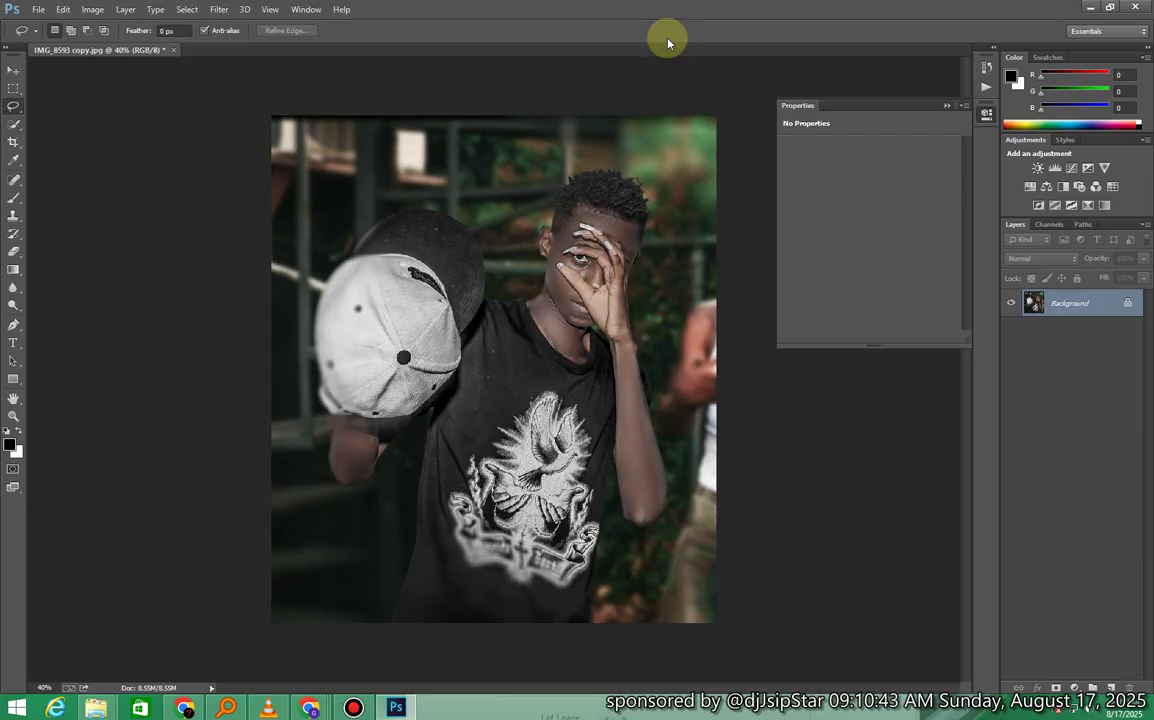
Step: Duplicate the Background layer twice, hide the upper copy and select the lower one
left_click_drag(1102, 322, 1115, 683)
left_click_drag(1095, 301, 1110, 686)
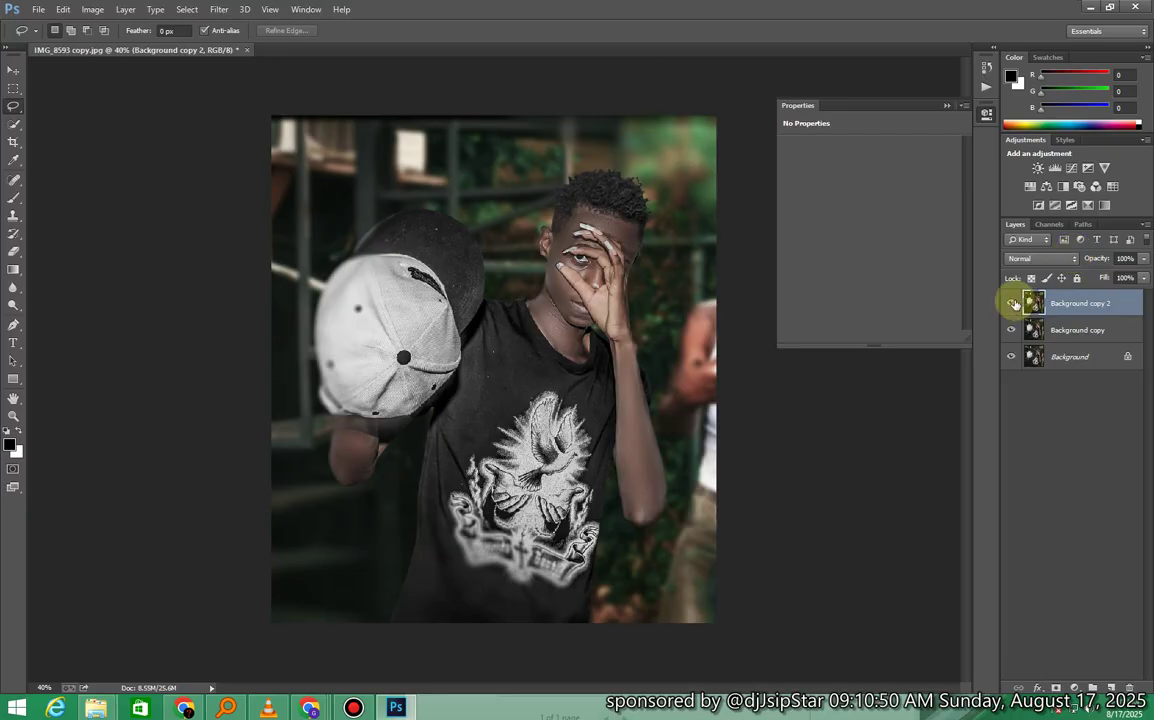
left_click(1011, 303)
left_click(1061, 332)
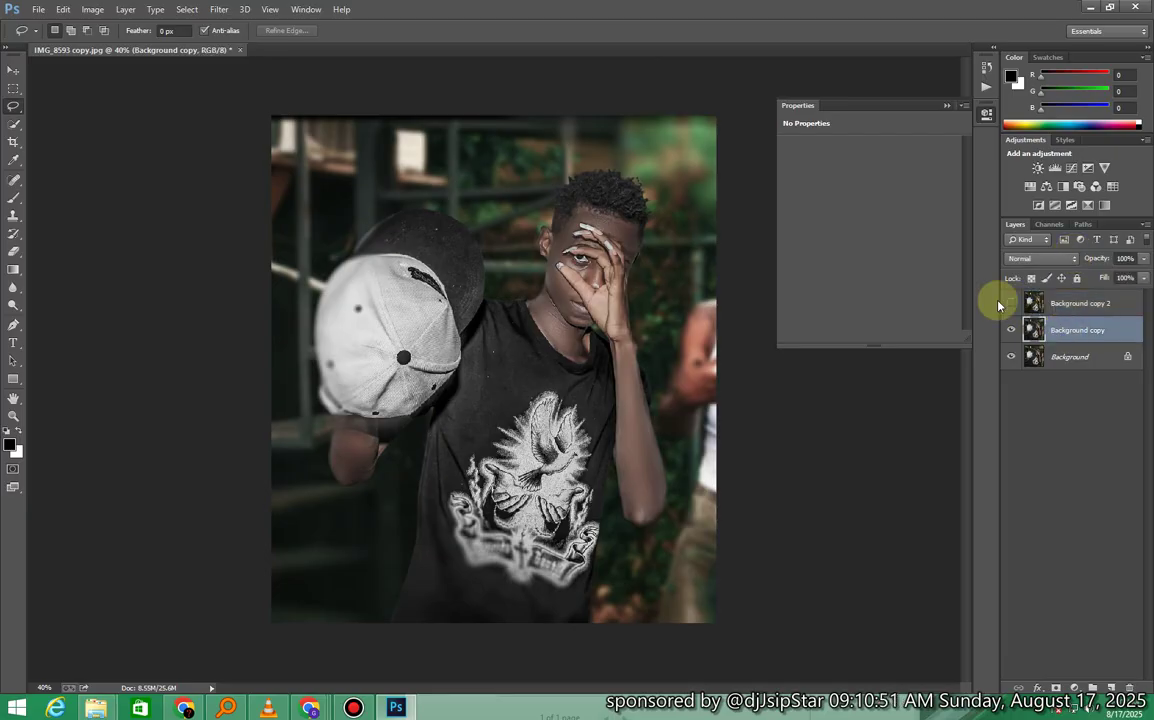
Step: Start a Camera Raw Filter on the selected Background copy with Contrast +30 and Shadows +65
left_click(220, 9)
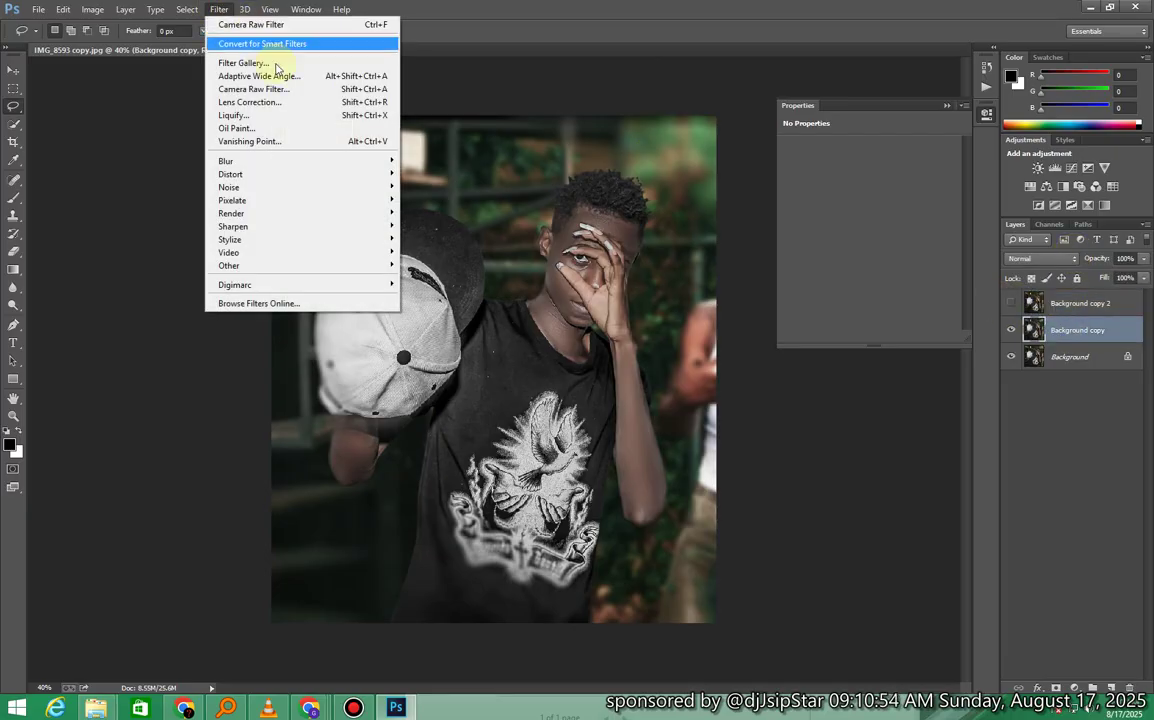
left_click(295, 89)
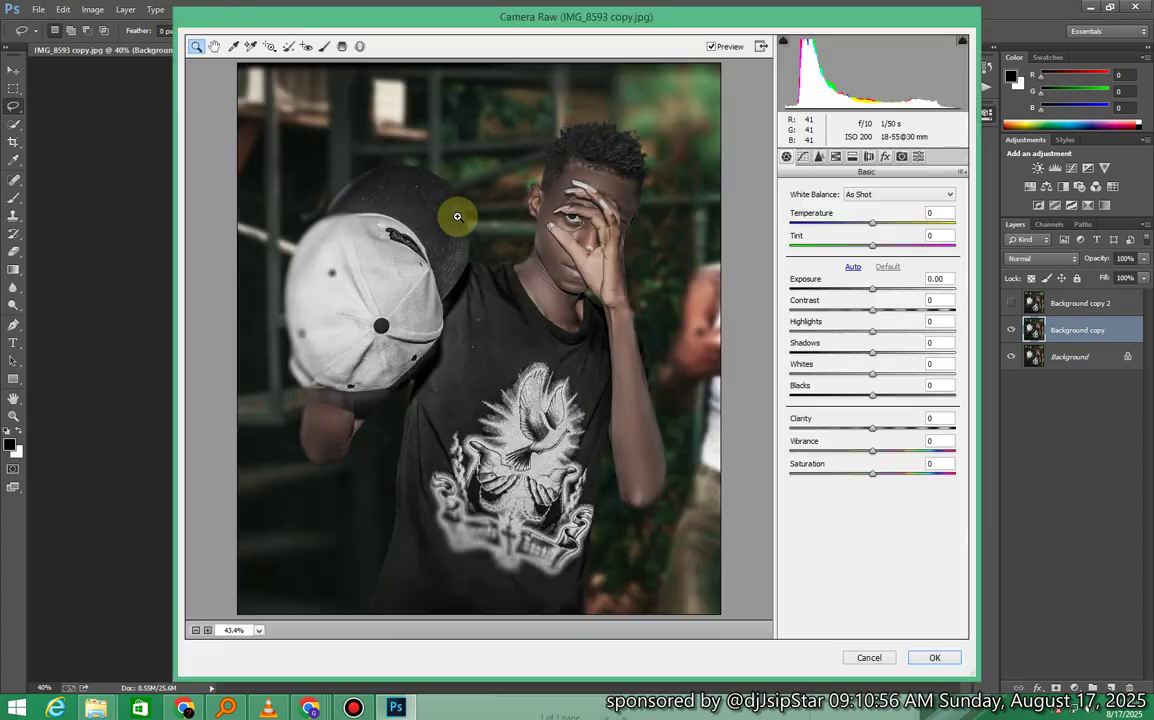
left_click(889, 311)
left_click_drag(891, 314, 897, 314)
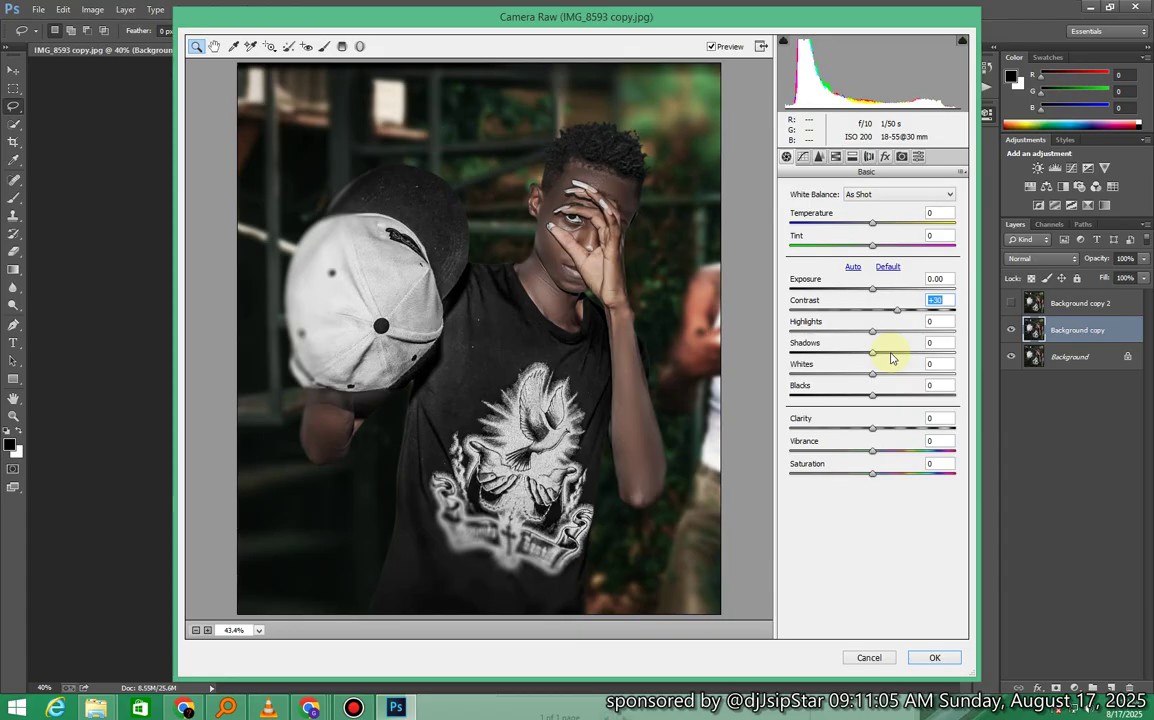
left_click_drag(891, 357, 928, 359)
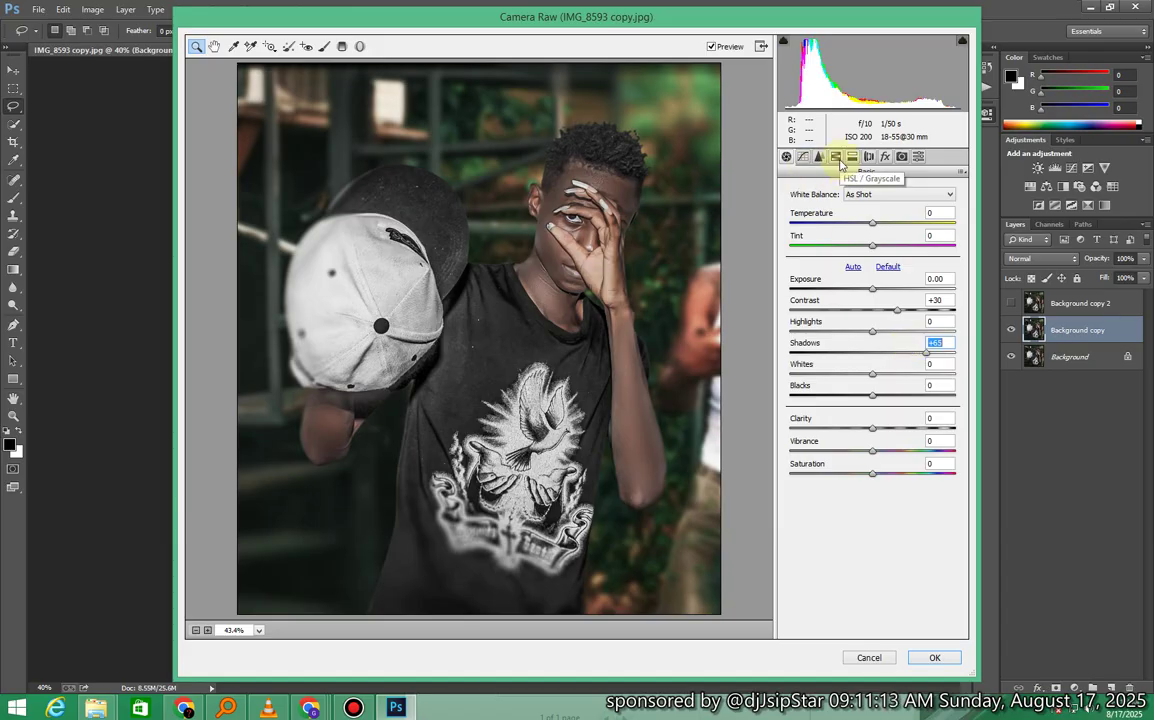
Step: Shift the HSL hues to Oranges +28, Yellows +55, Greens +77 and Aquas -35
left_click(839, 160)
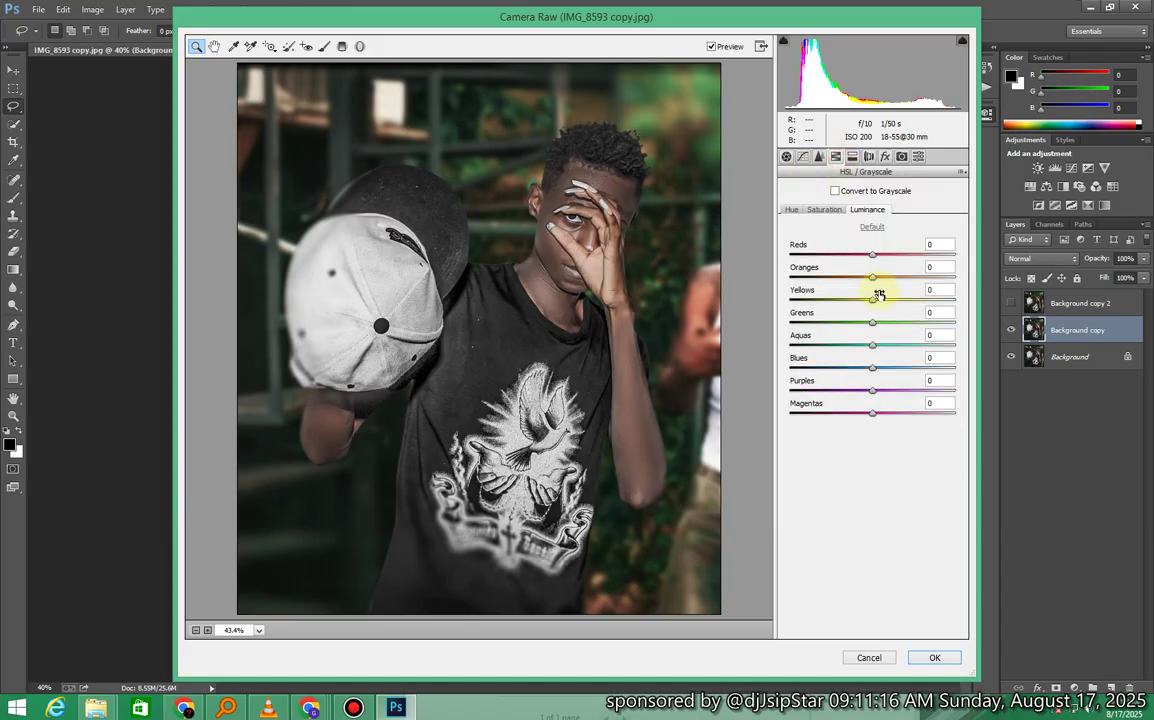
left_click(793, 210)
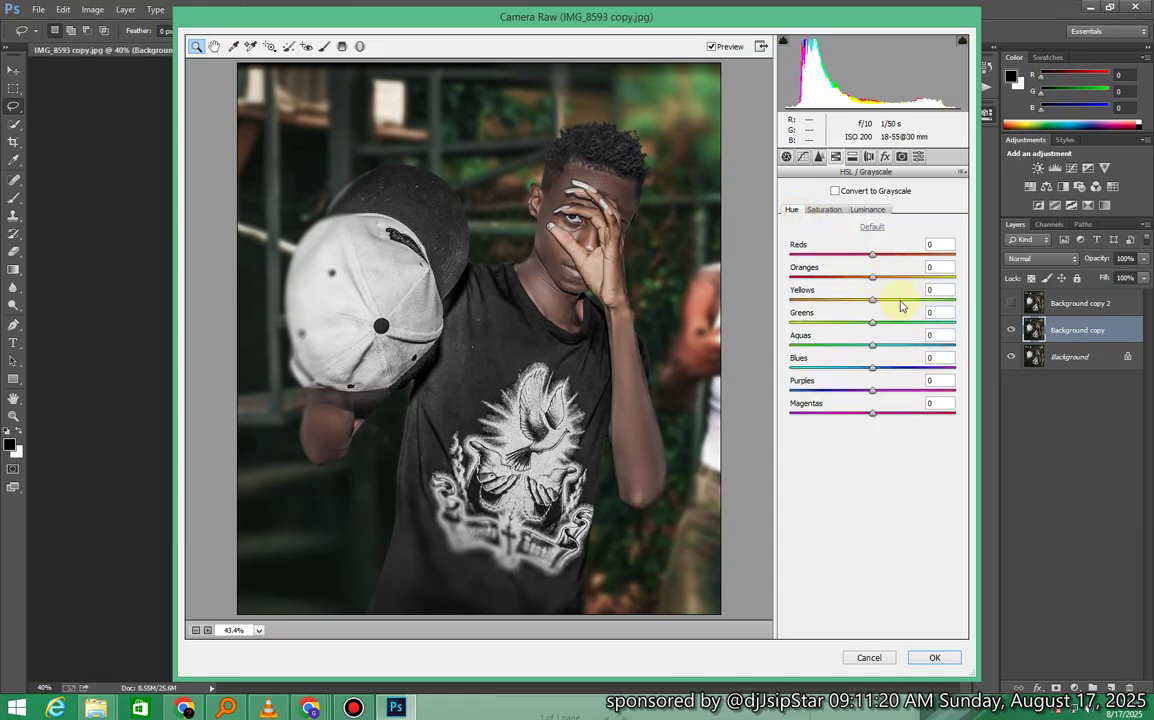
left_click_drag(886, 325, 935, 322)
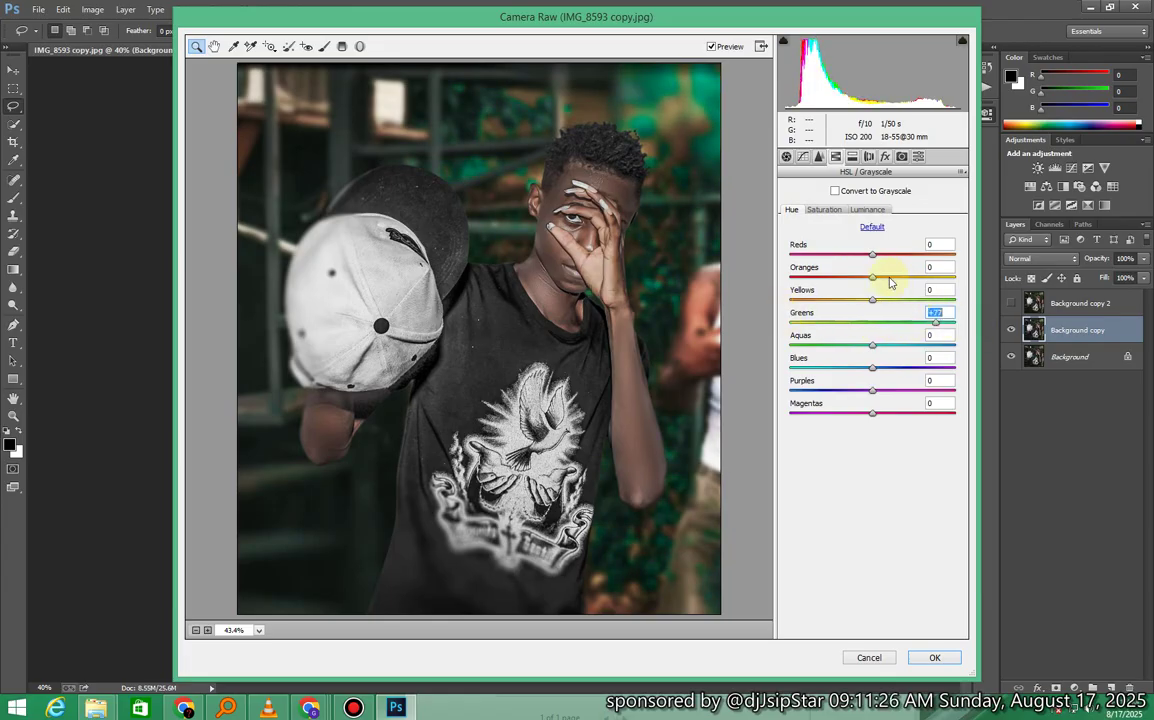
left_click_drag(885, 280, 916, 304)
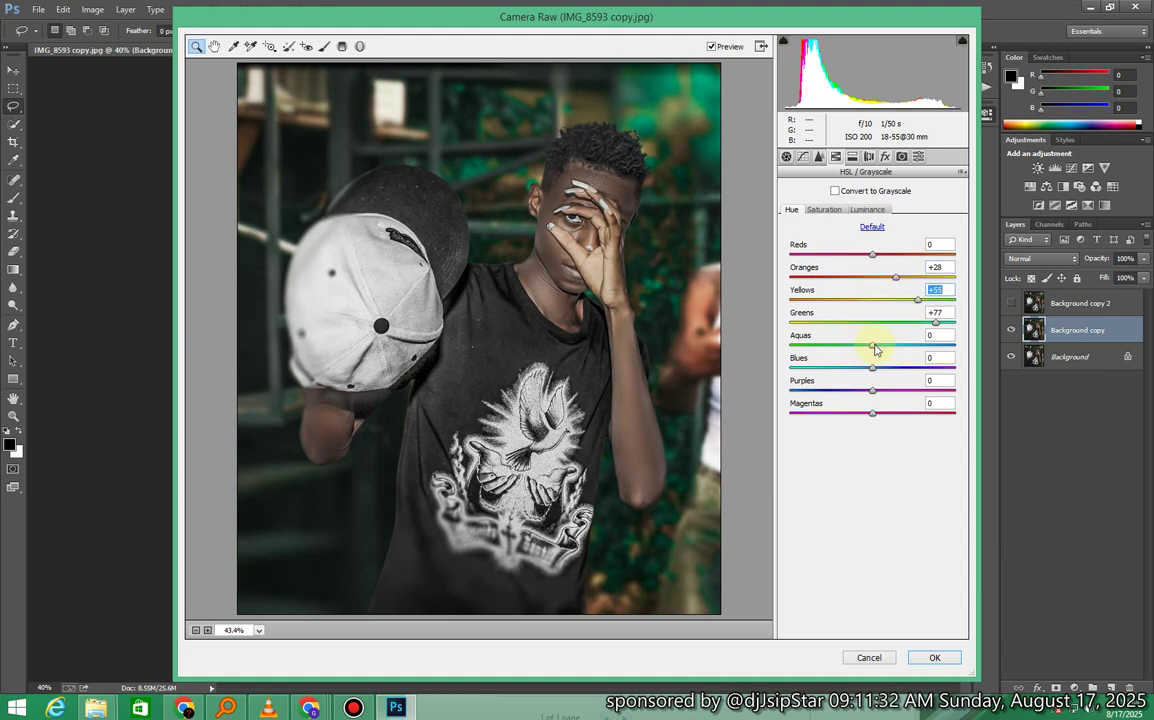
left_click_drag(873, 348, 846, 350)
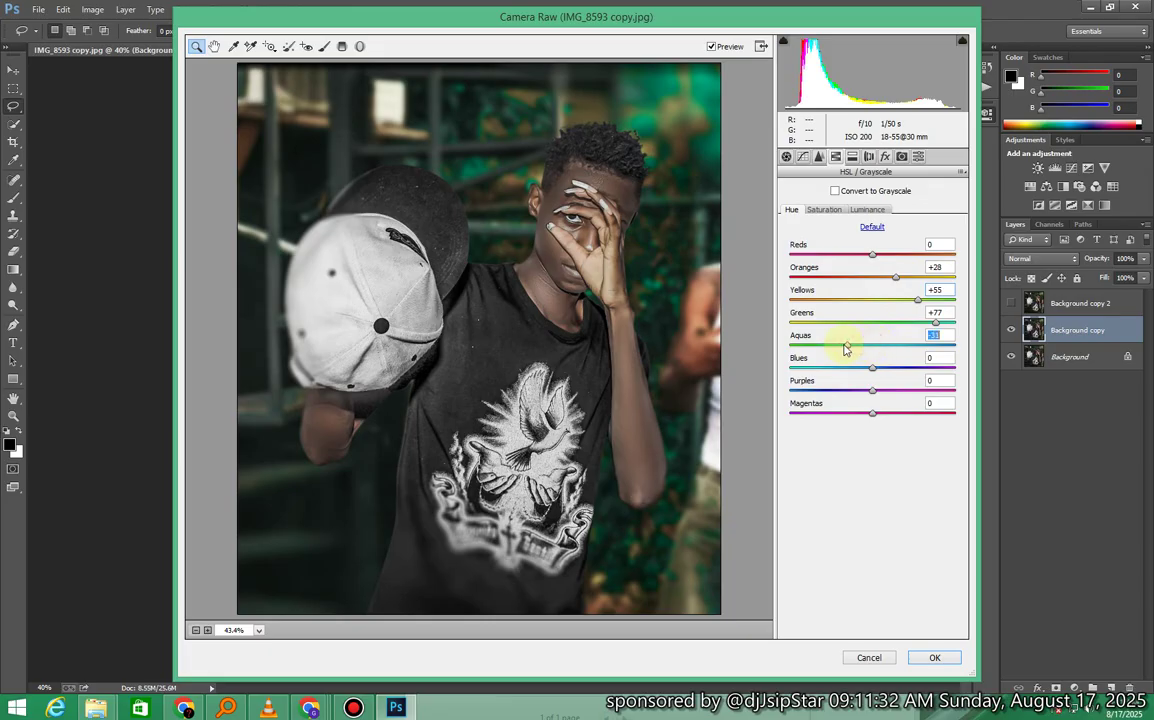
Step: Set HSL saturation to Oranges +27, Yellows +28, Greens +38, and luminance to Oranges +17, Yellows +63, Greens +32, Aquas -4
left_click(828, 210)
left_click_drag(873, 321, 888, 283)
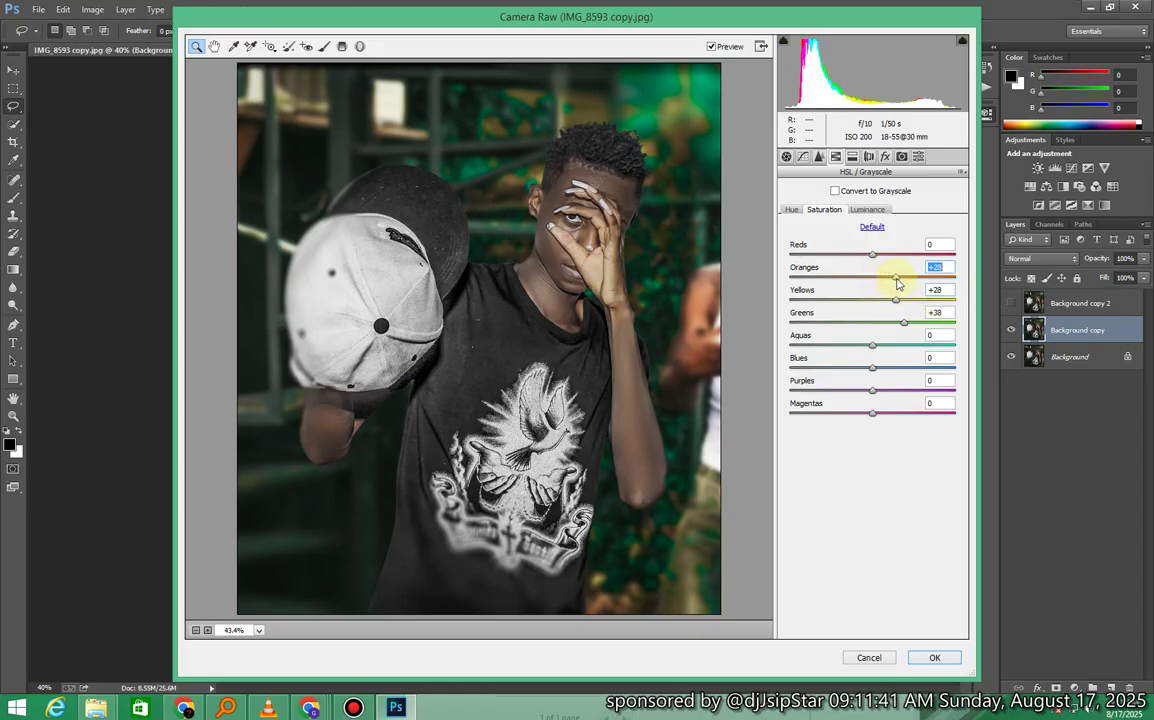
left_click(866, 210)
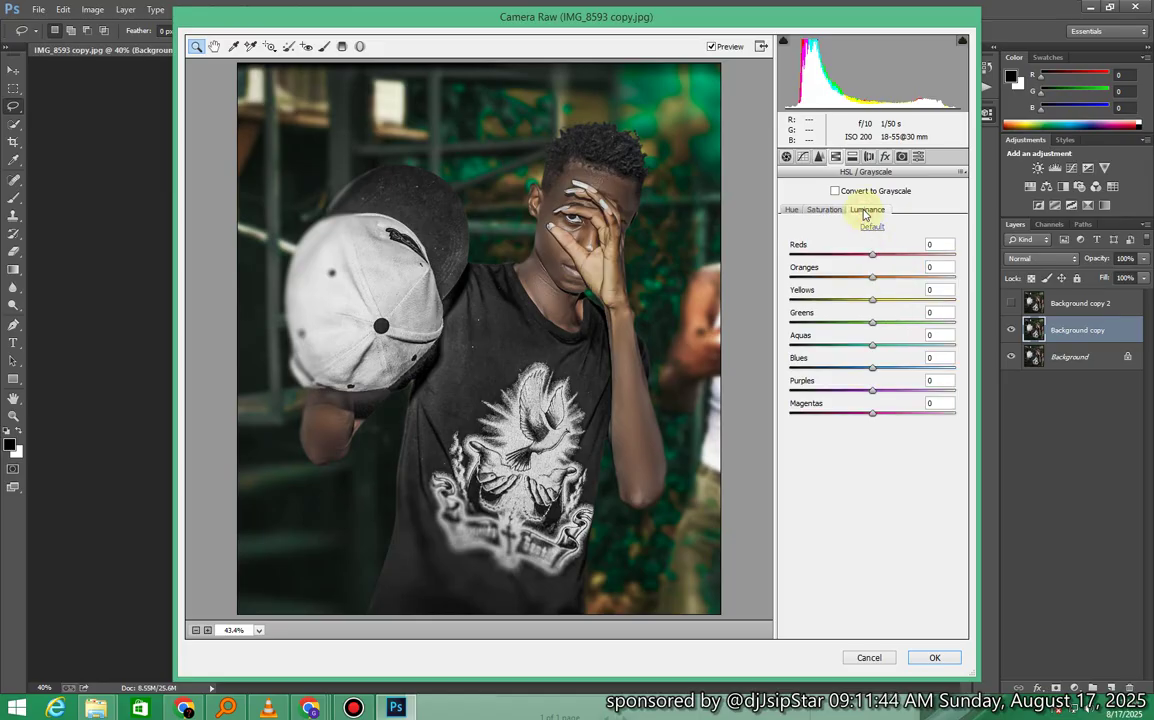
left_click(884, 300)
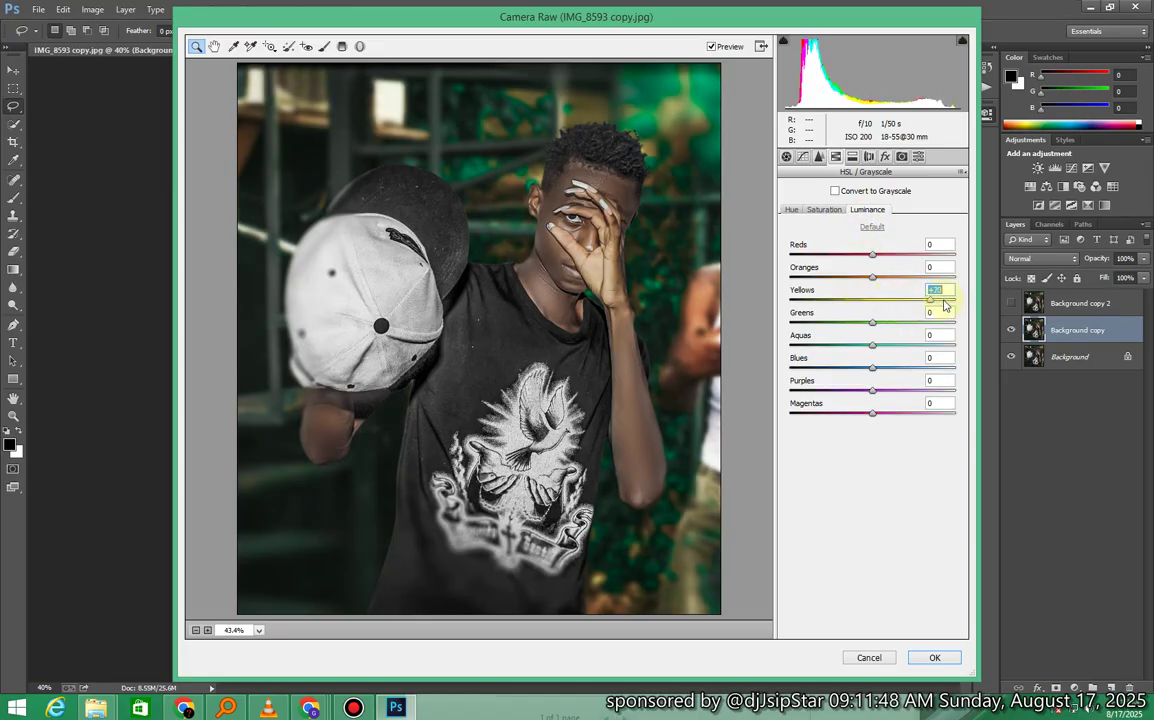
left_click_drag(872, 304, 888, 284)
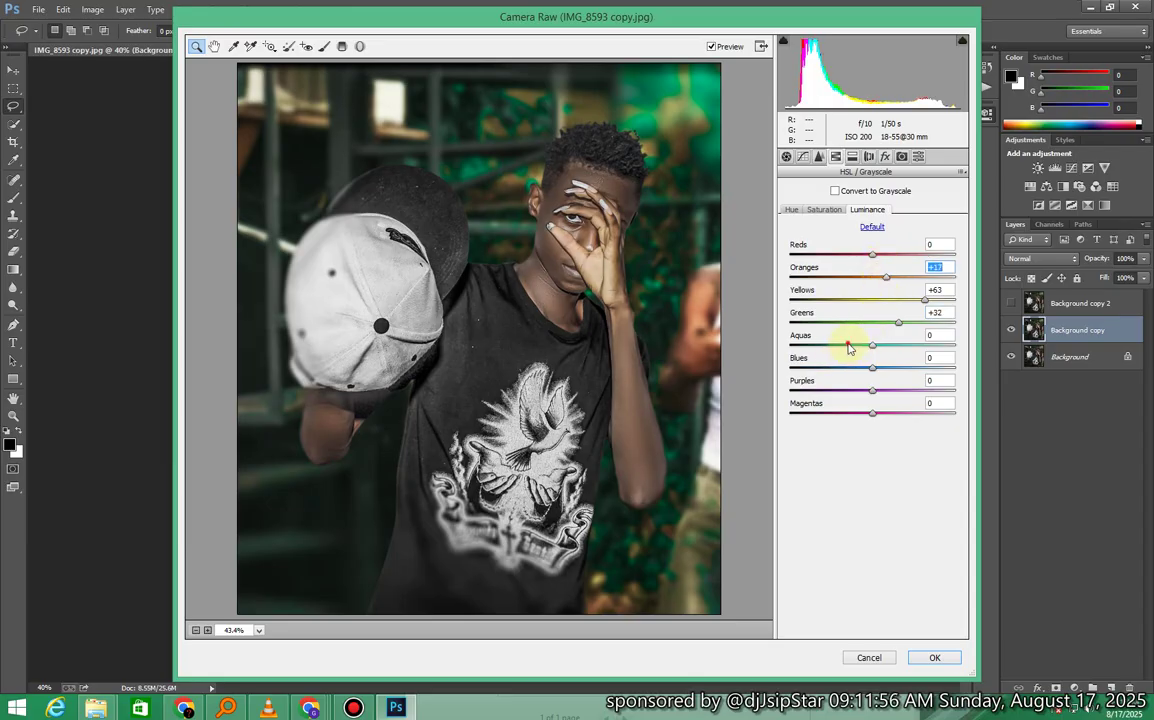
mouse_move(873, 345)
left_mouse_down()
mouse_move(829, 350)
mouse_move(868, 350)
left_mouse_up()
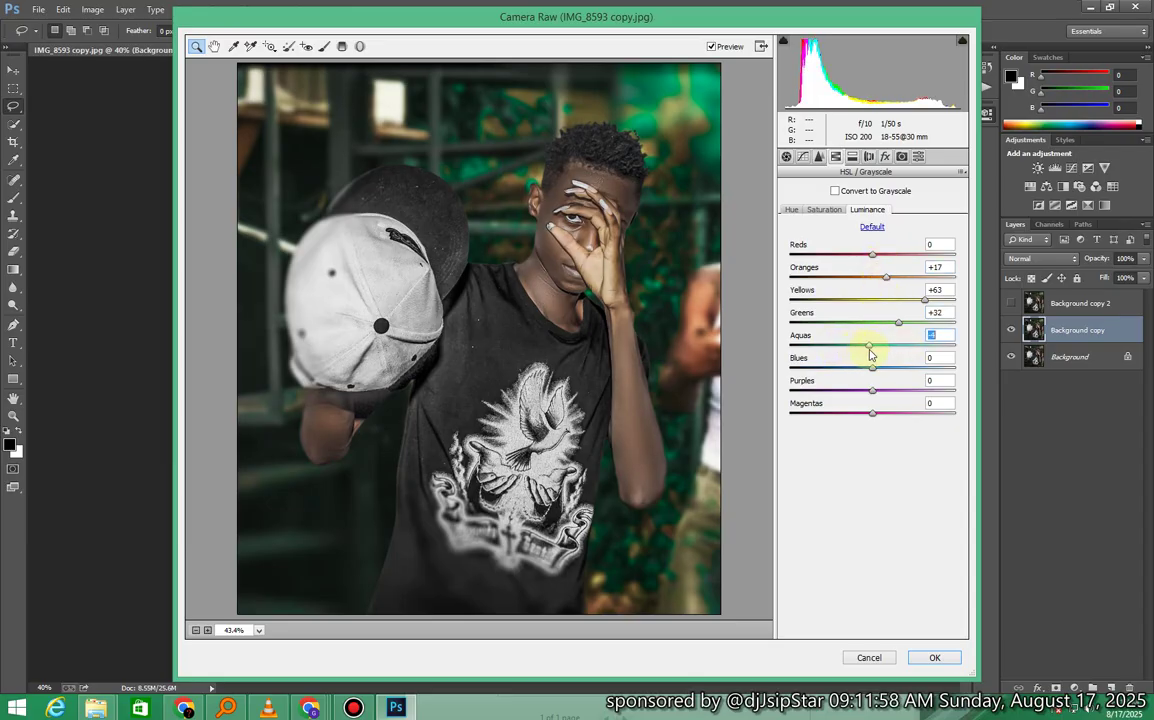
Step: Set the Basic adjustments to Vibrance +31, Saturation +28, Blacks -23, Highlights +27 and Whites +20
left_click(786, 158)
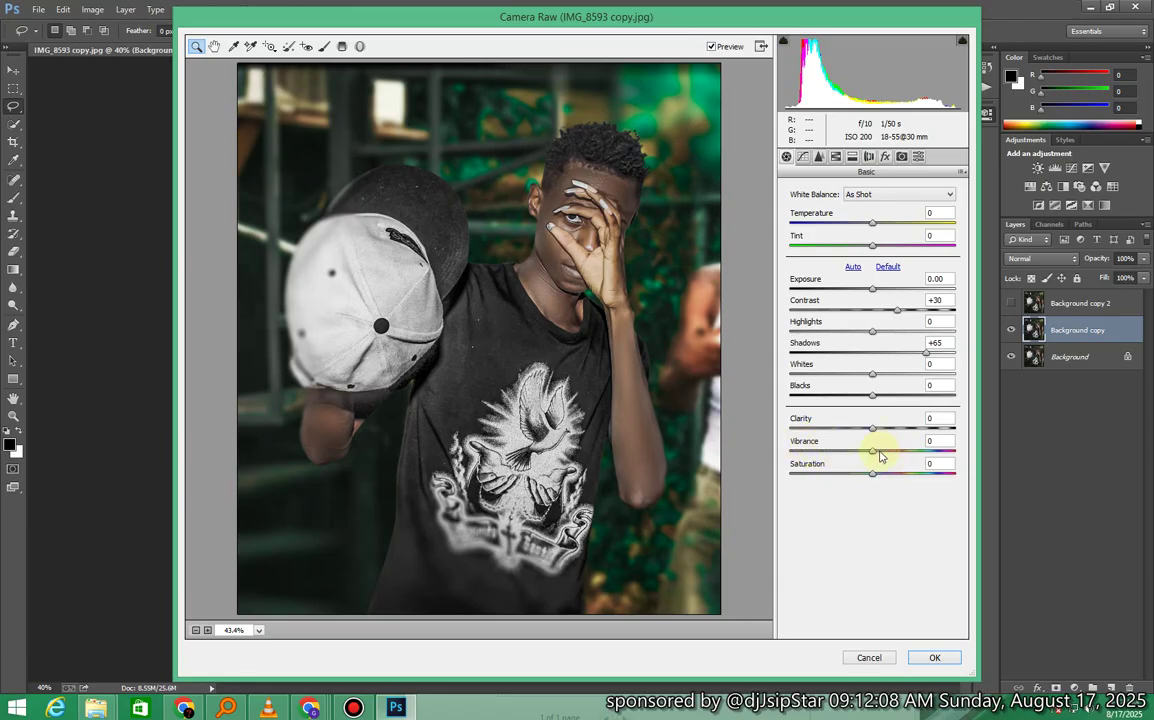
mouse_move(878, 457)
left_mouse_down()
mouse_move(905, 456)
mouse_move(882, 477)
left_mouse_up()
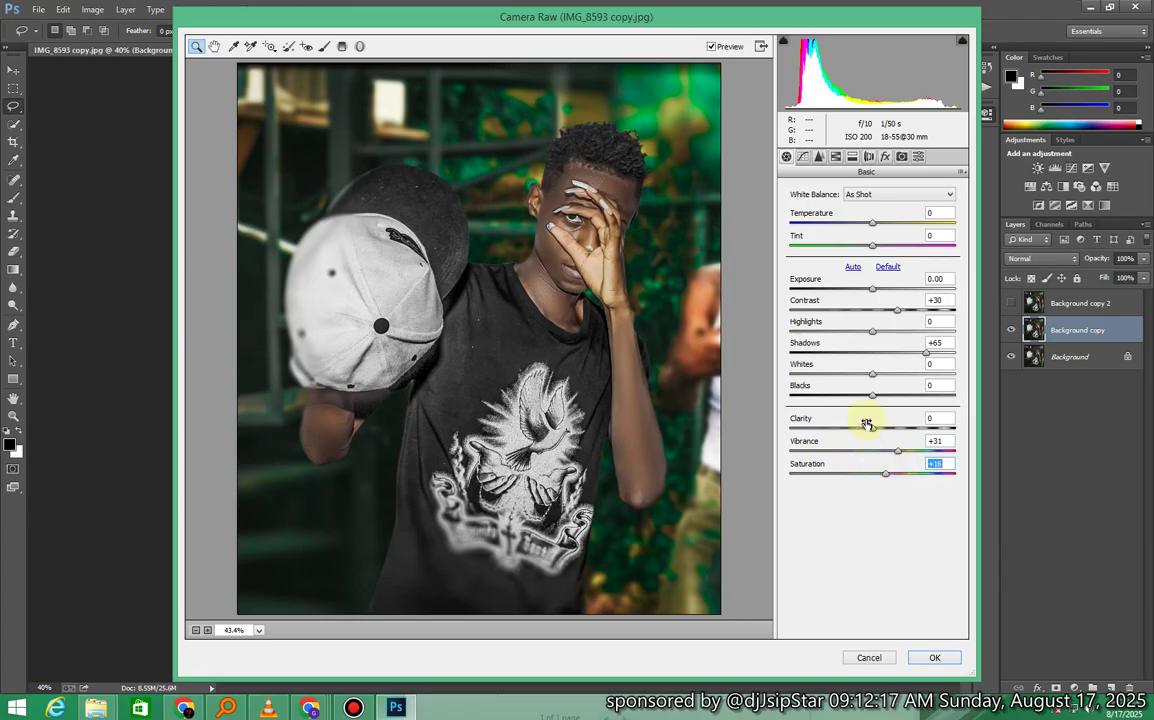
left_click_drag(837, 400, 859, 385)
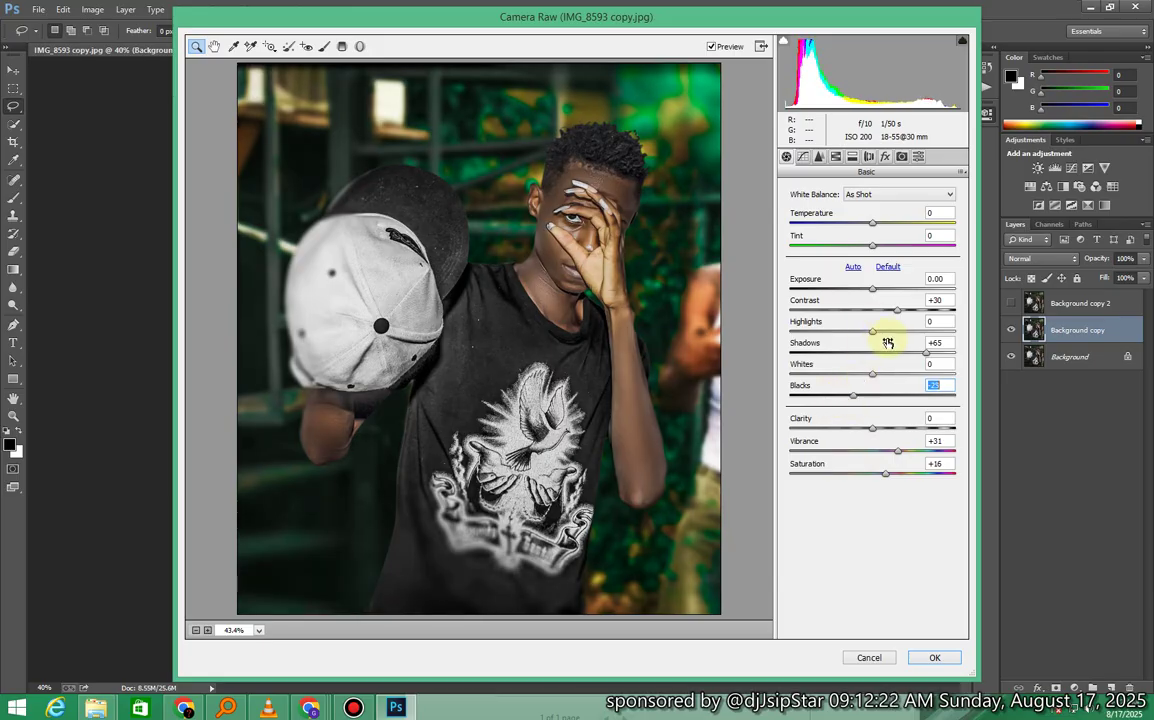
left_click_drag(886, 337, 891, 330)
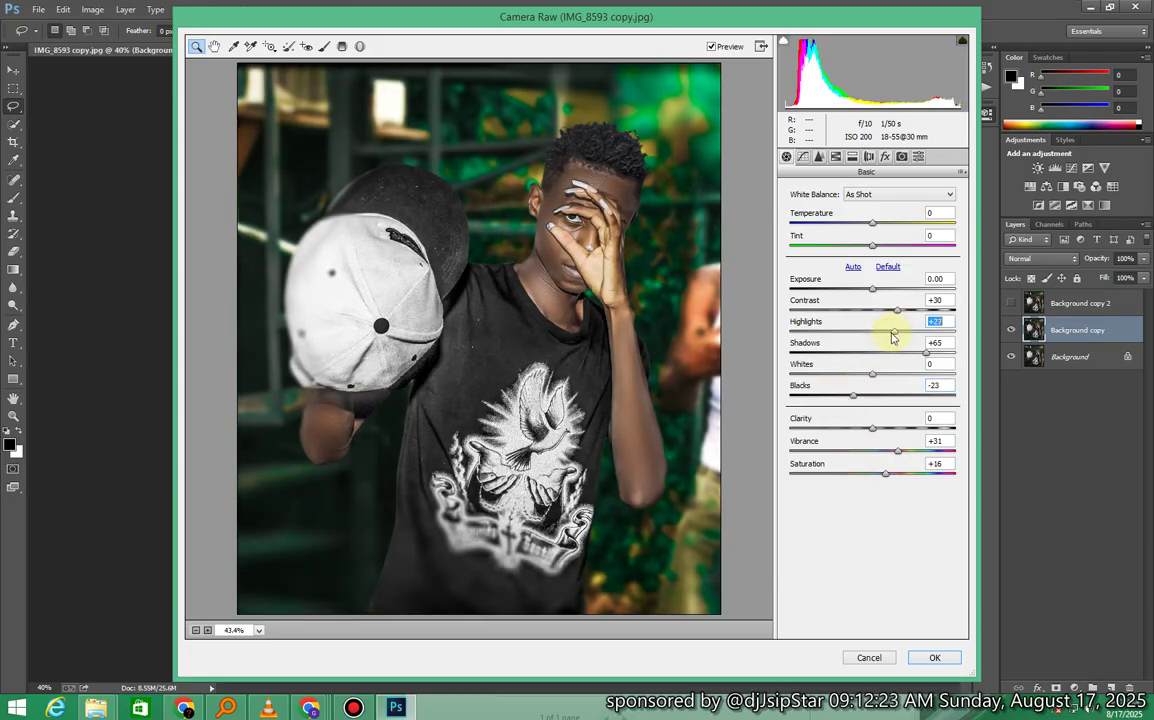
left_click_drag(883, 380, 889, 381)
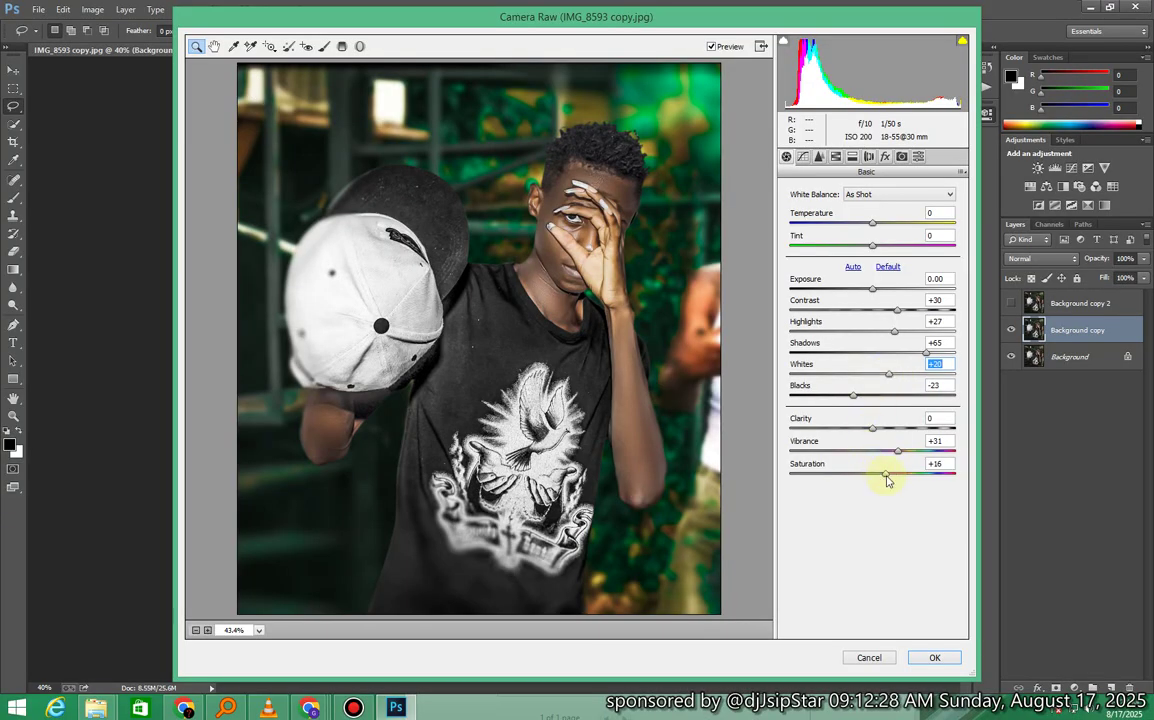
left_click_drag(890, 480, 899, 480)
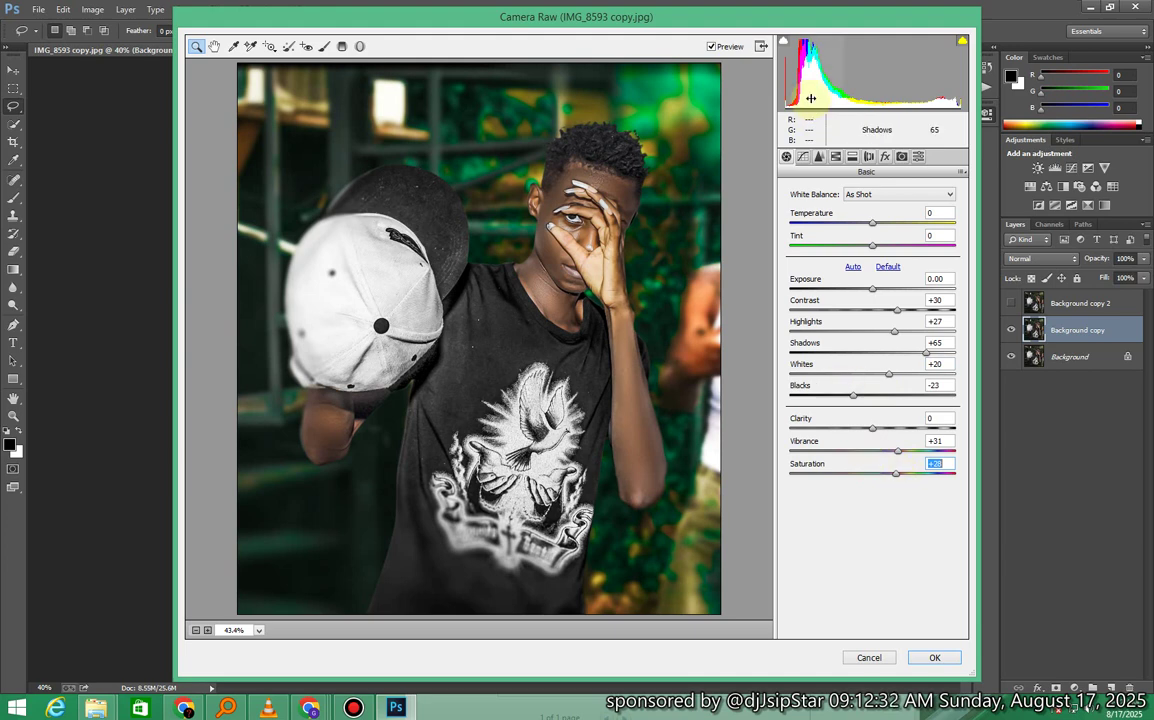
Step: Readjust the HSL hues to Oranges +3, Yellows -16, Greens +30 and Aquas -16
left_click(836, 156)
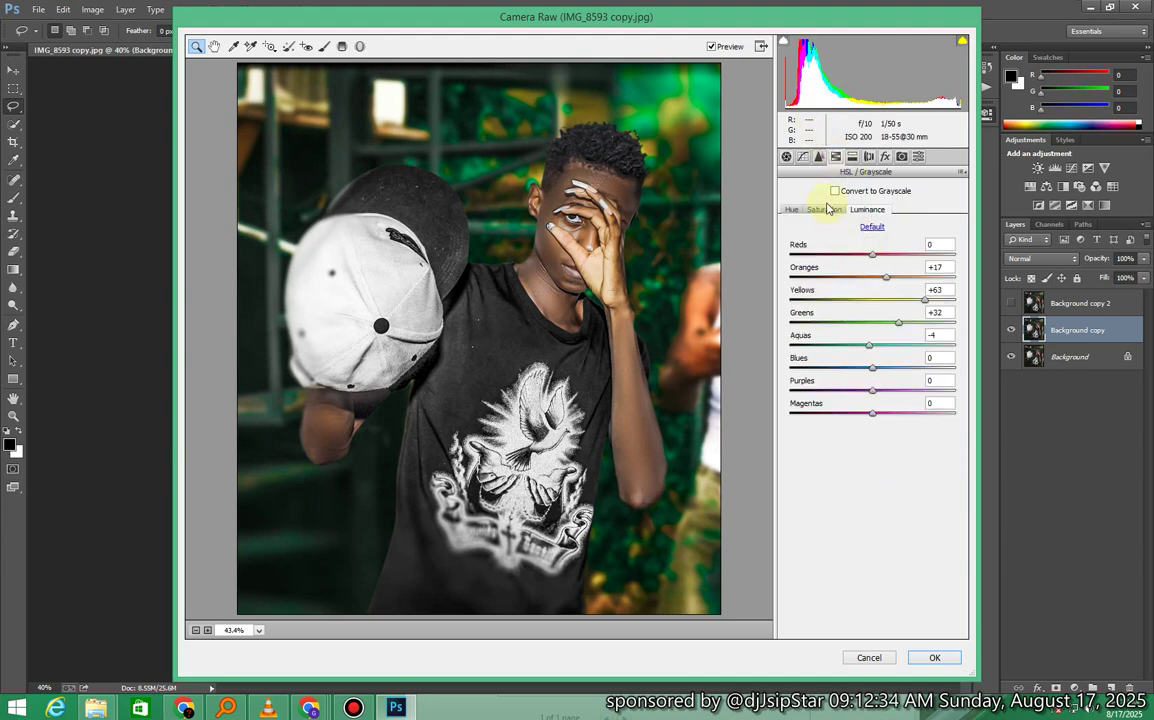
left_click(795, 209)
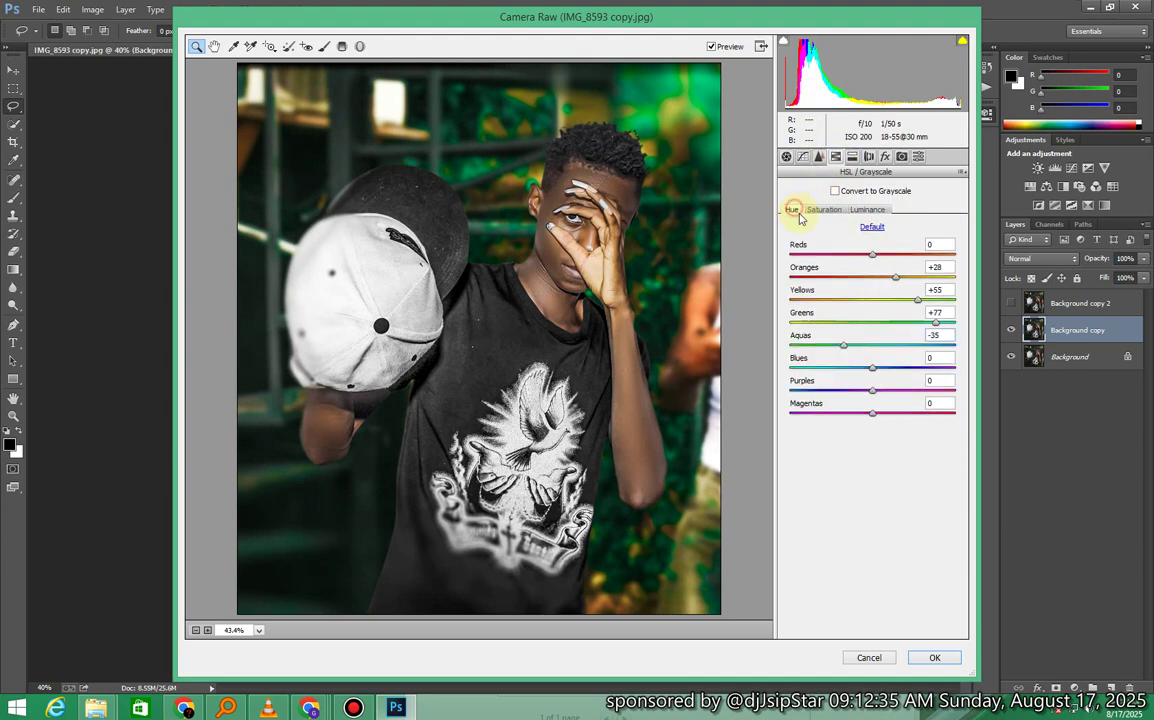
left_click_drag(897, 281, 863, 303)
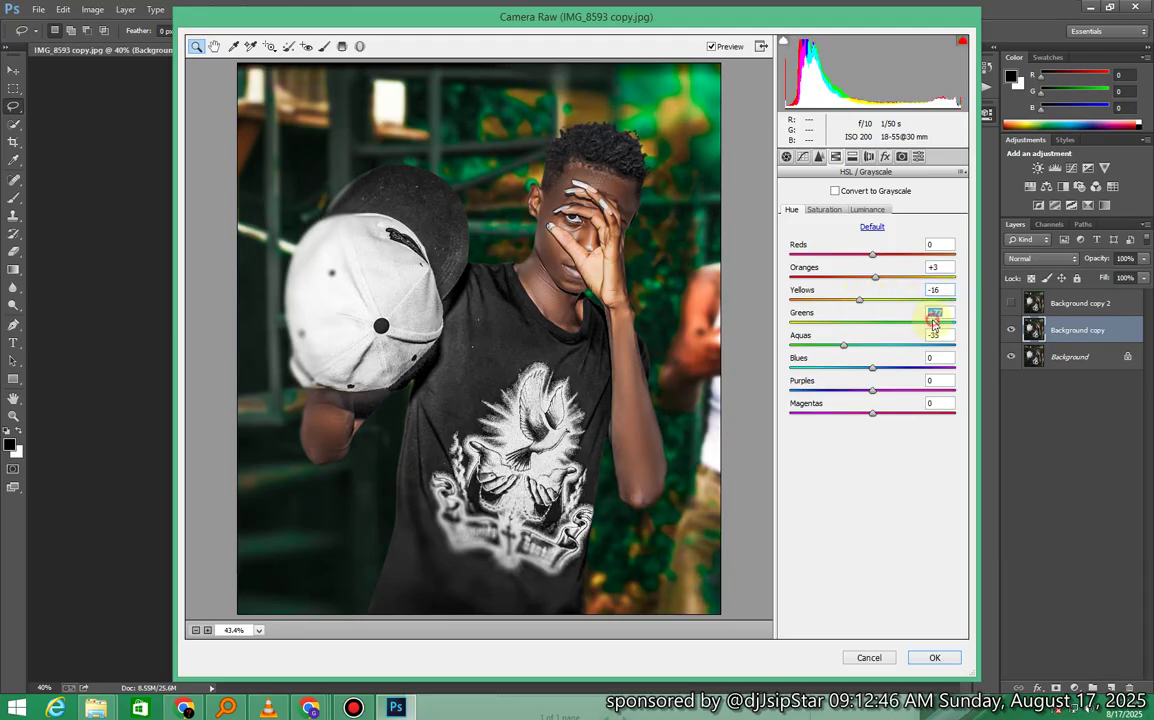
left_click_drag(932, 323, 894, 322)
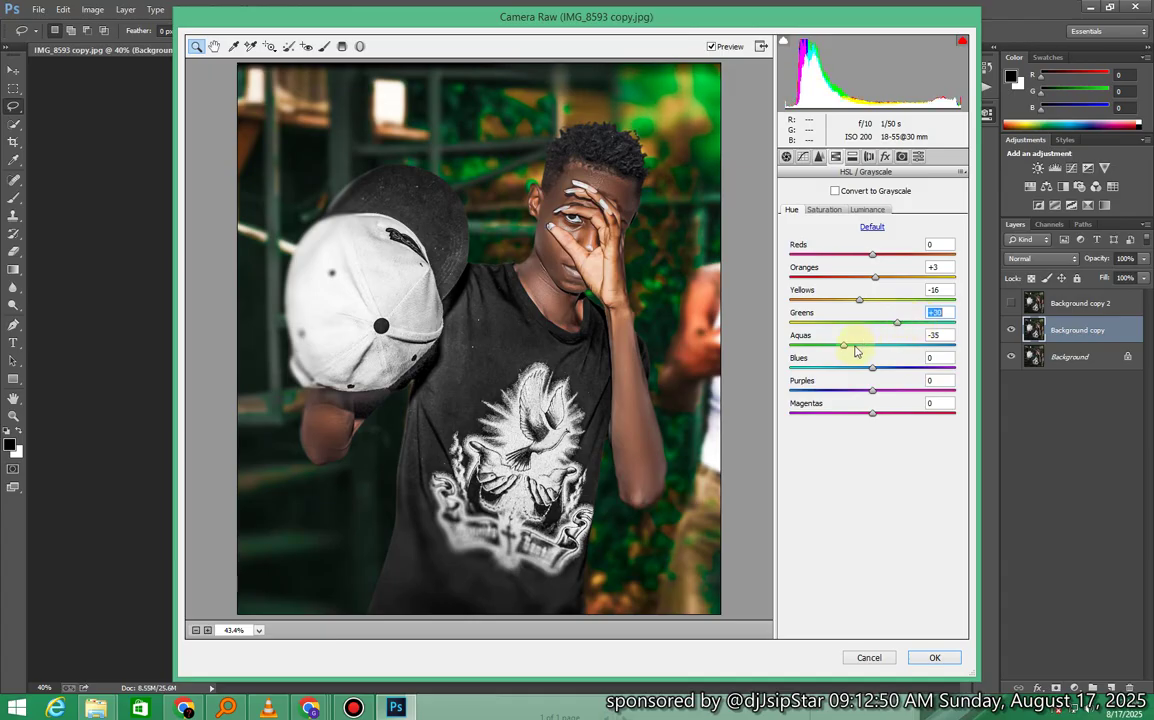
left_click(855, 346)
left_click_drag(861, 347, 860, 347)
Step: Raise the Greens to +77 in both HSL saturation and luminance
left_click(826, 210)
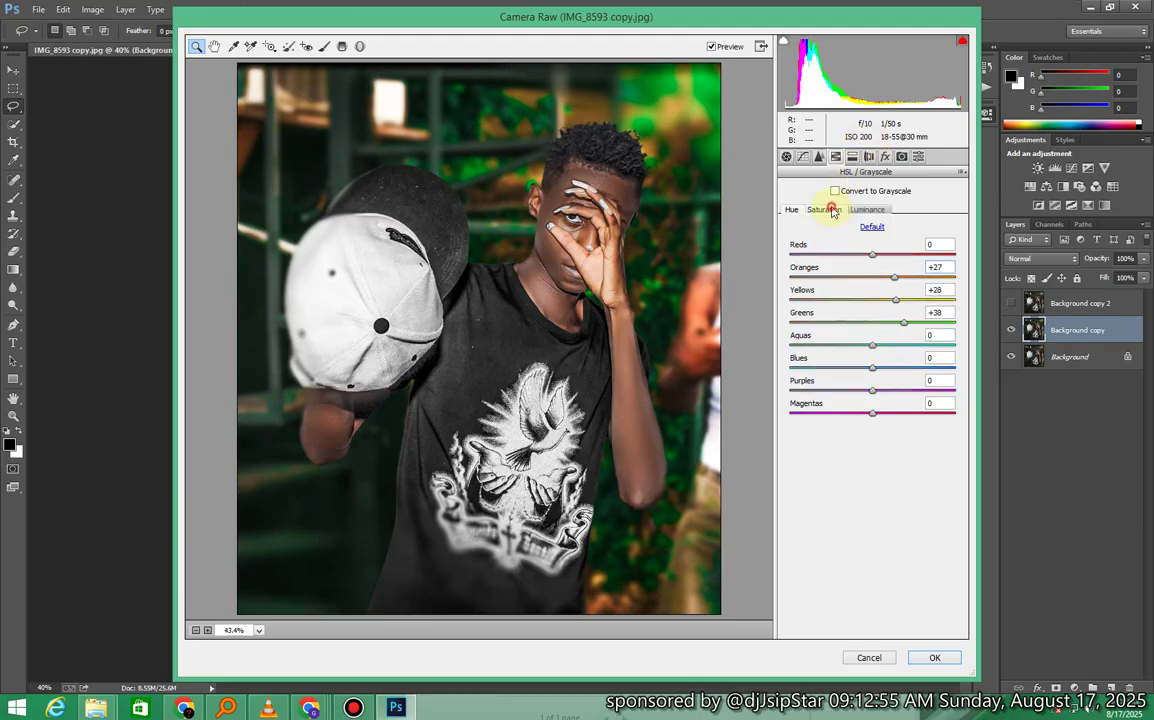
left_click(901, 323)
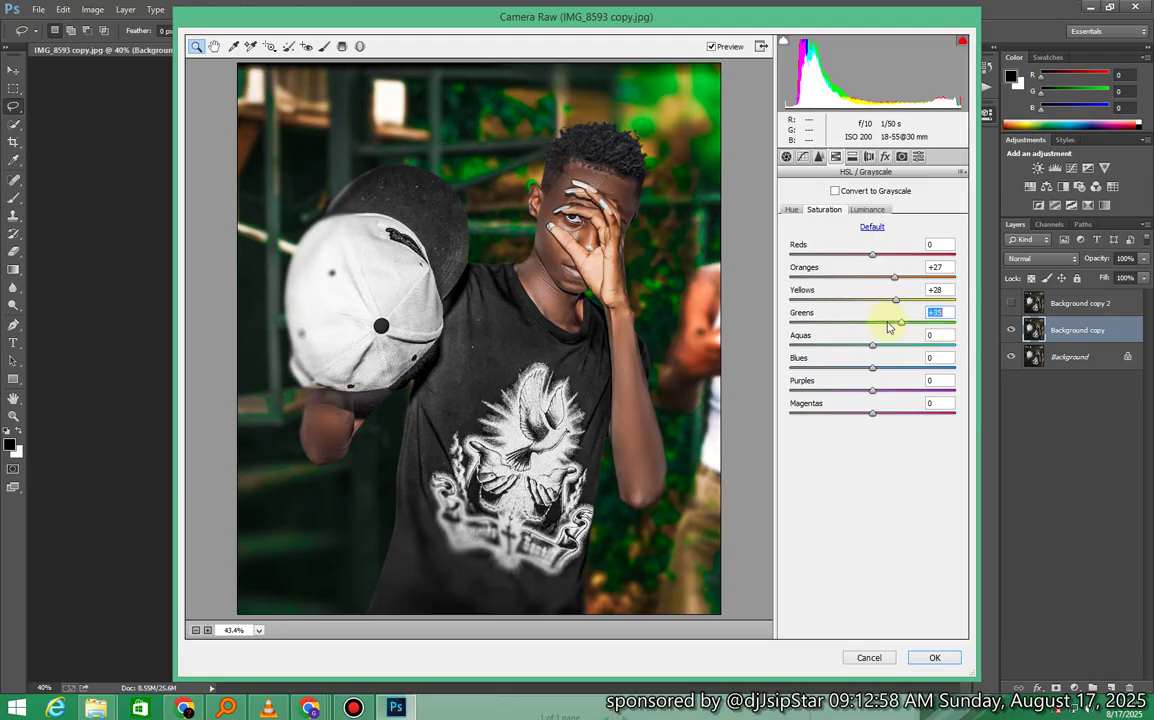
left_click_drag(896, 327, 944, 333)
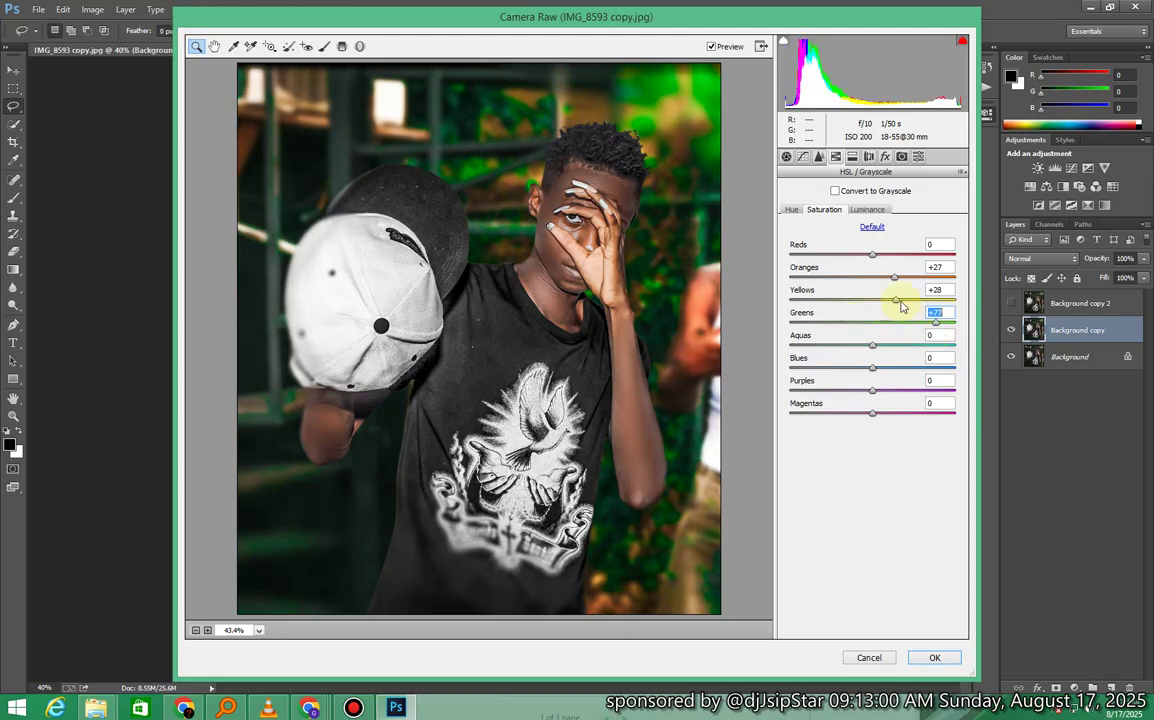
left_click(901, 299)
left_click(867, 212)
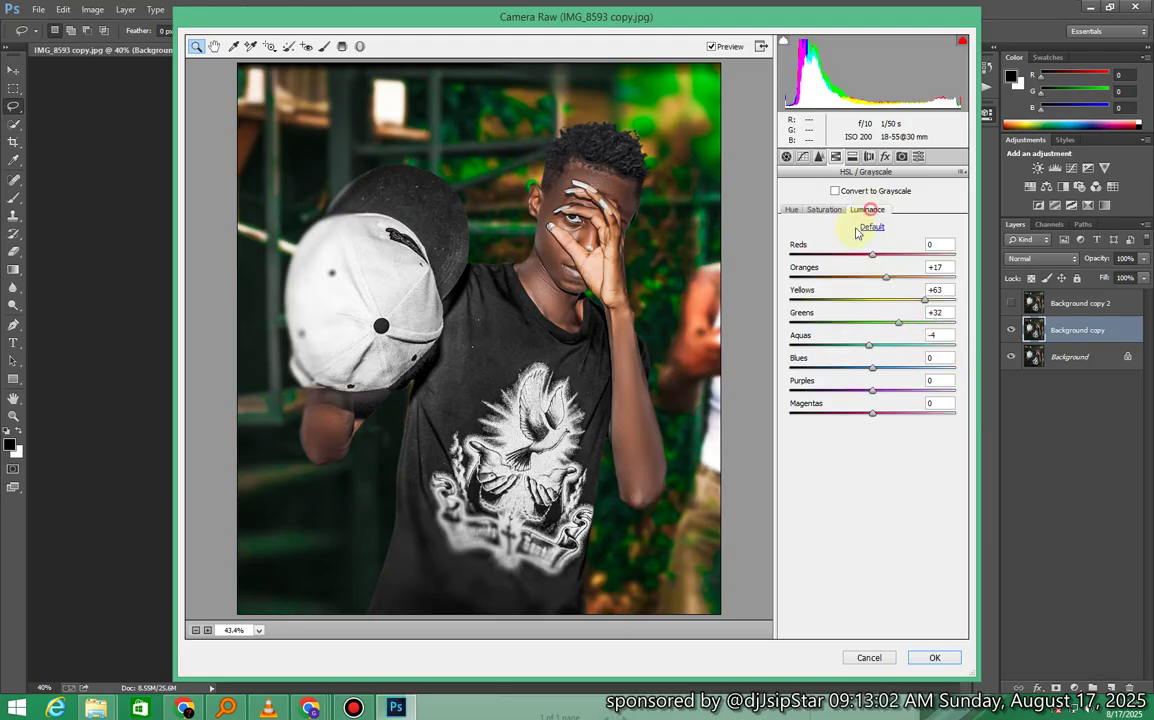
left_click_drag(907, 321, 936, 328)
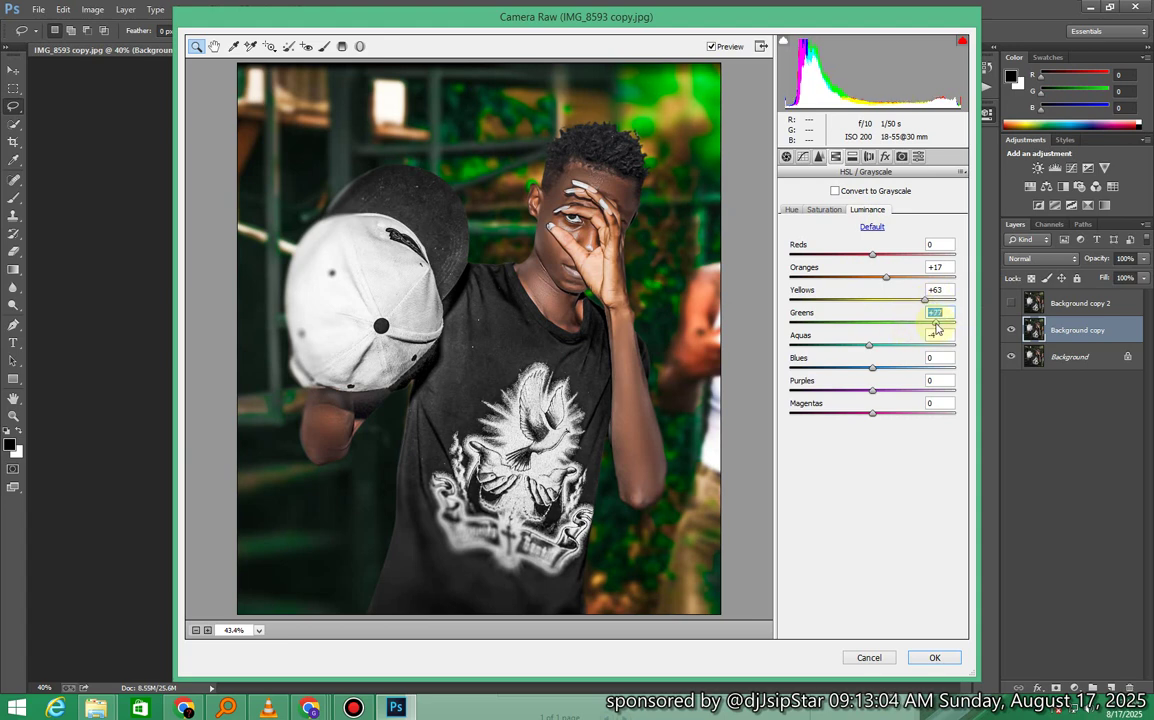
Step: Set the overall Saturation to +33, apply the Camera Raw Filter and compare the edited layer with the original
left_click(791, 210)
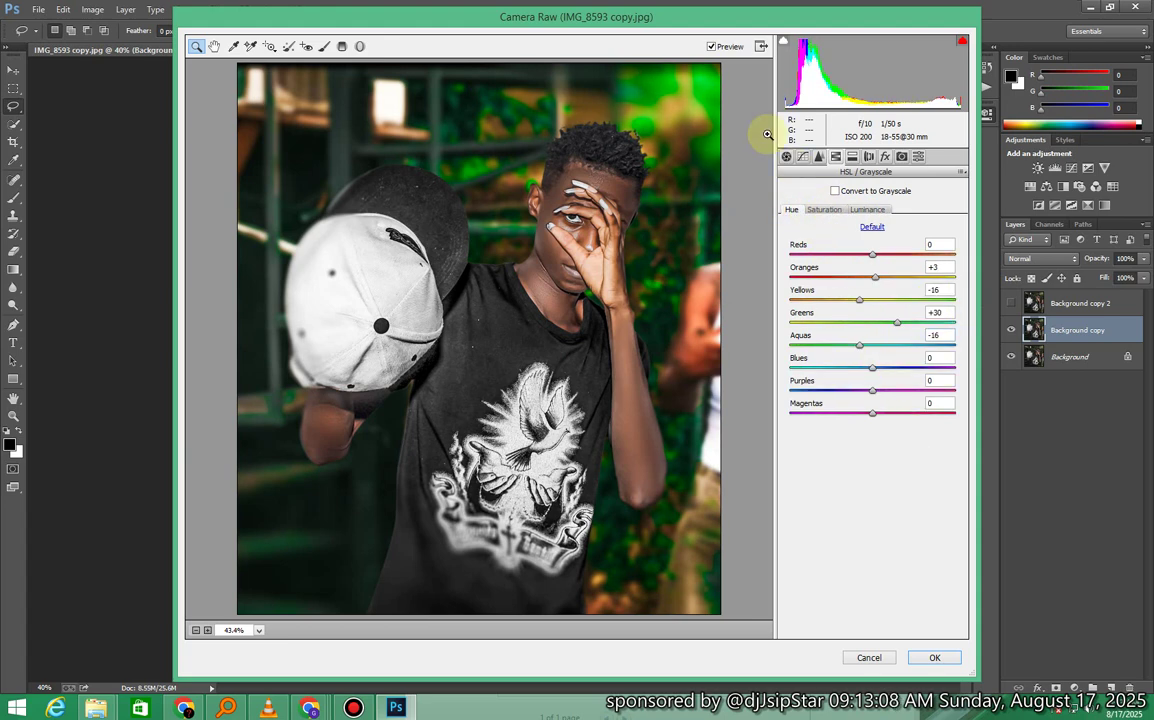
left_click(786, 156)
mouse_move(902, 477)
left_mouse_down()
mouse_move(912, 476)
mouse_move(876, 472)
mouse_move(898, 477)
left_mouse_up()
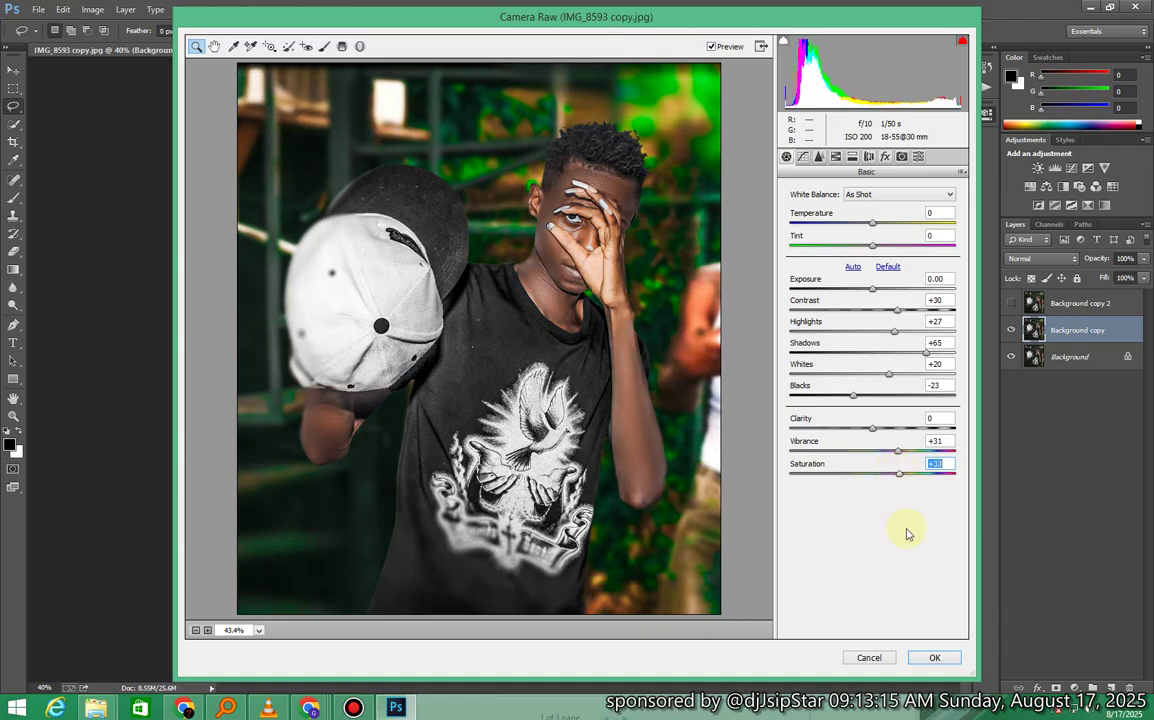
left_click(935, 657)
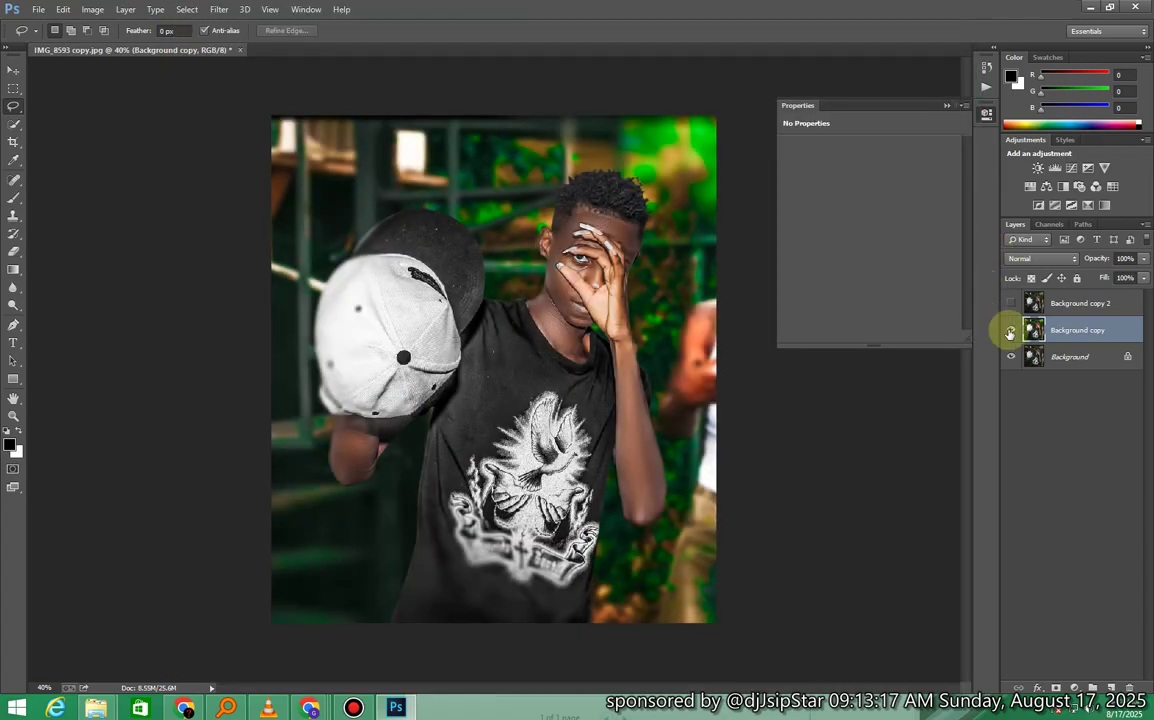
left_click(1010, 330)
left_click(1010, 331)
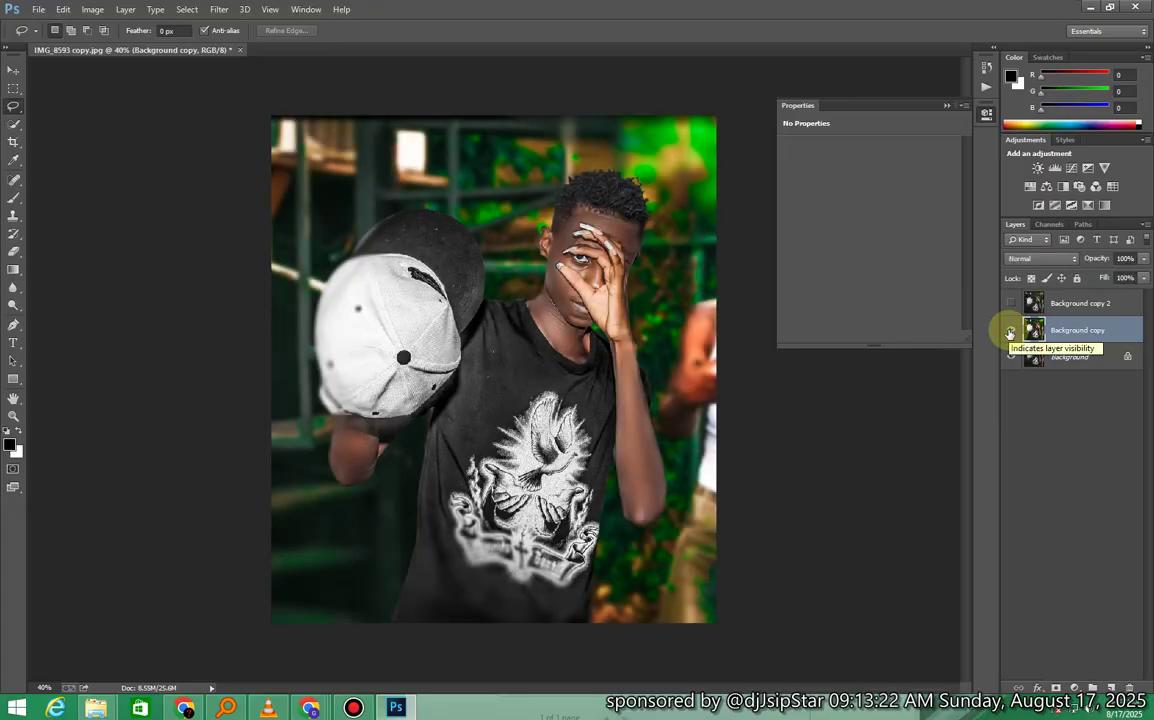
Step: Delete the hidden Background copy 2 layer and duplicate the Background copy layer in its place
left_click(1080, 304)
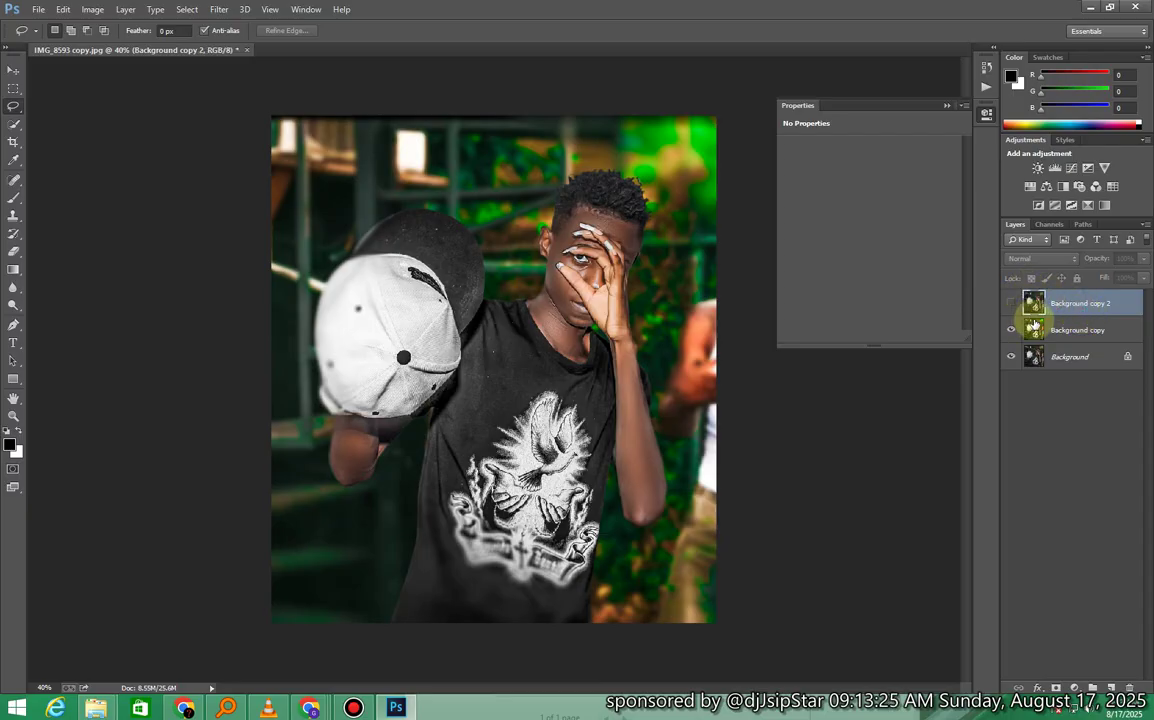
key("Delete")
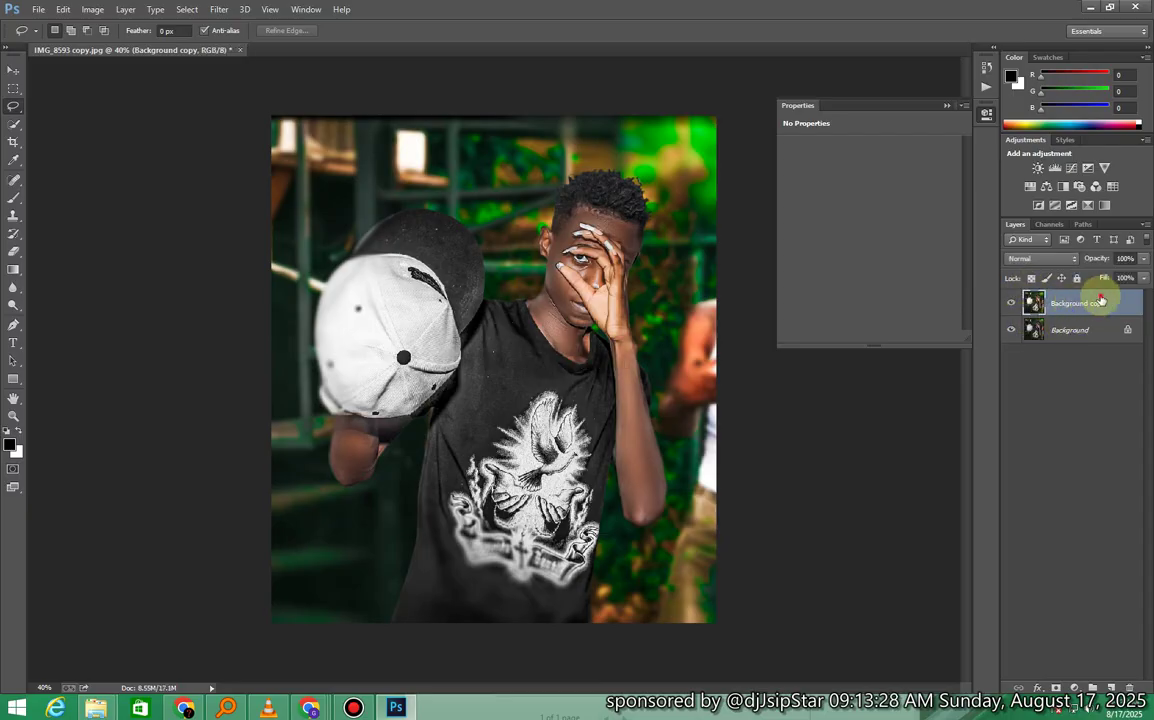
left_click_drag(1102, 301, 1111, 687)
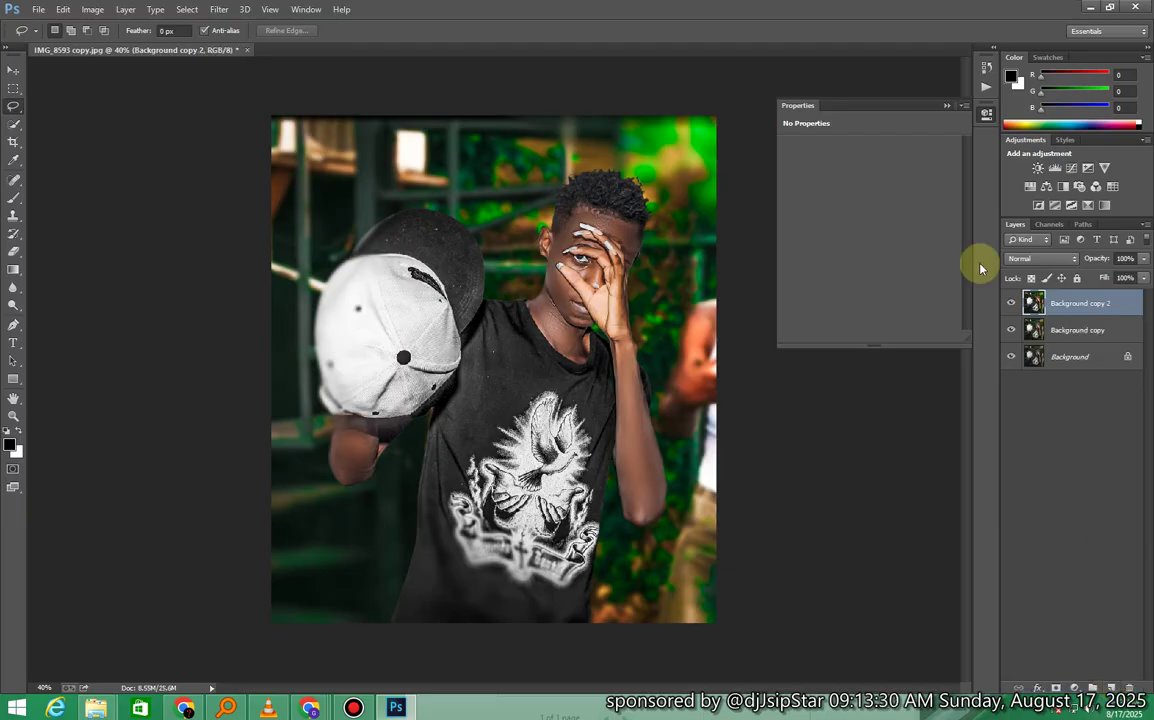
Step: Start a Camera Raw Filter on the new duplicate and set the HSL hues to Greens -100 and Yellows -46
left_click(219, 9)
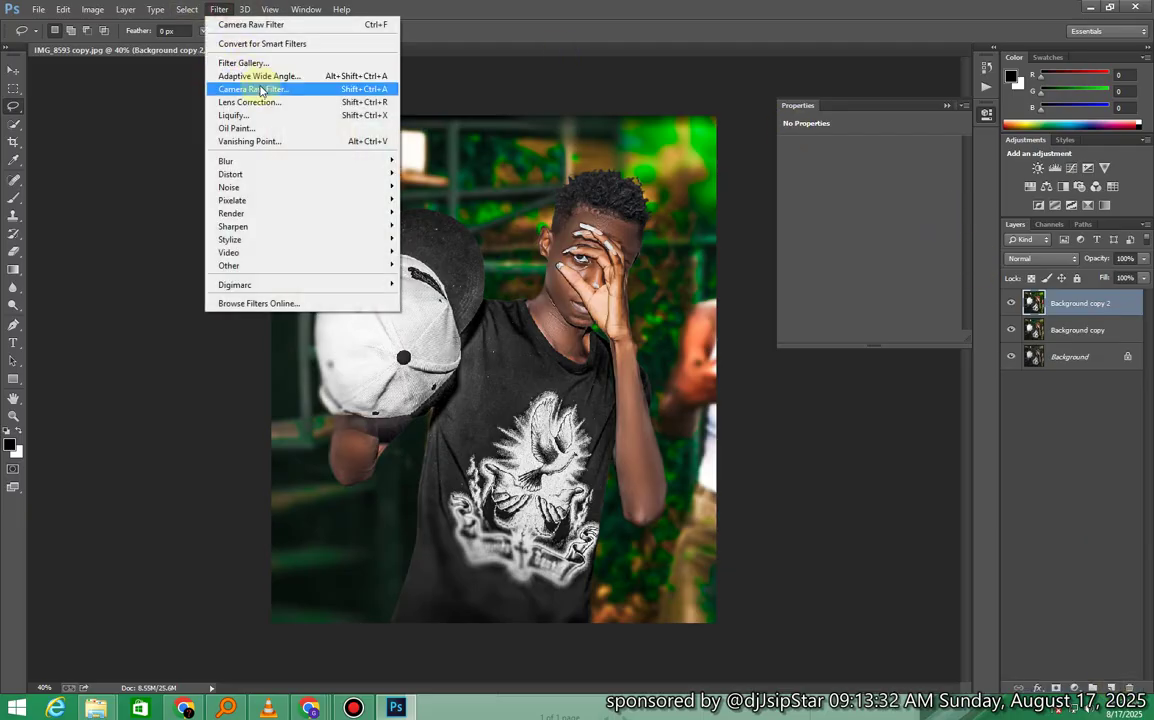
left_click(238, 87)
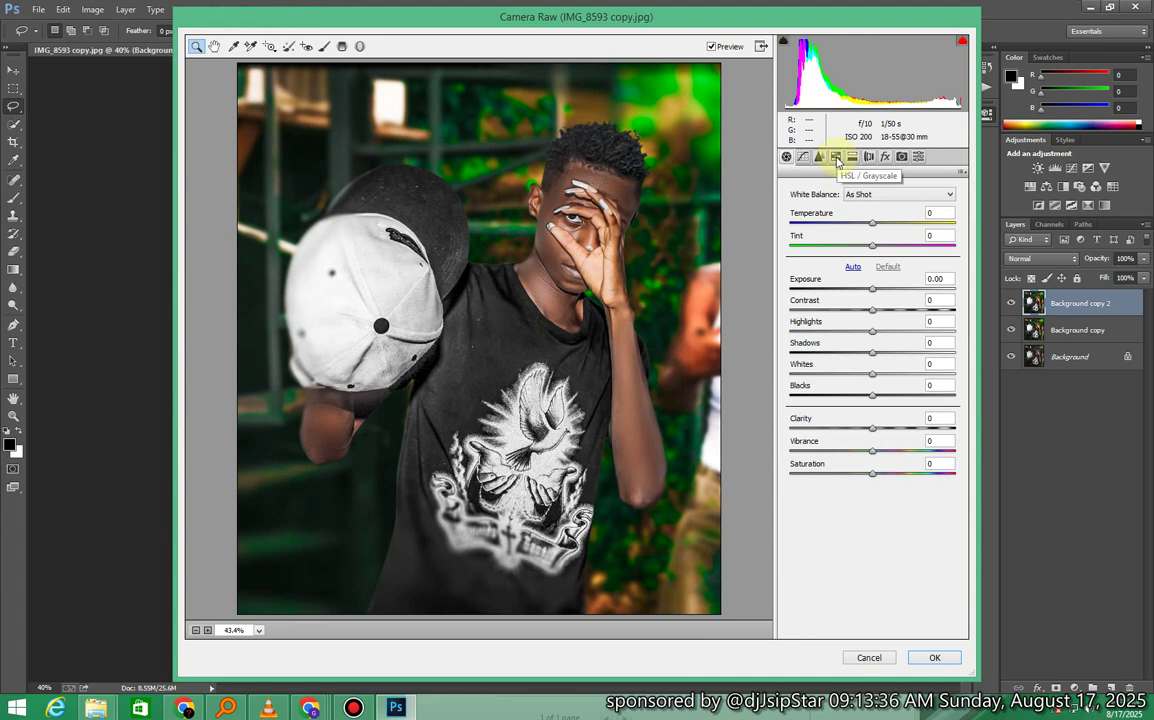
left_click(837, 158)
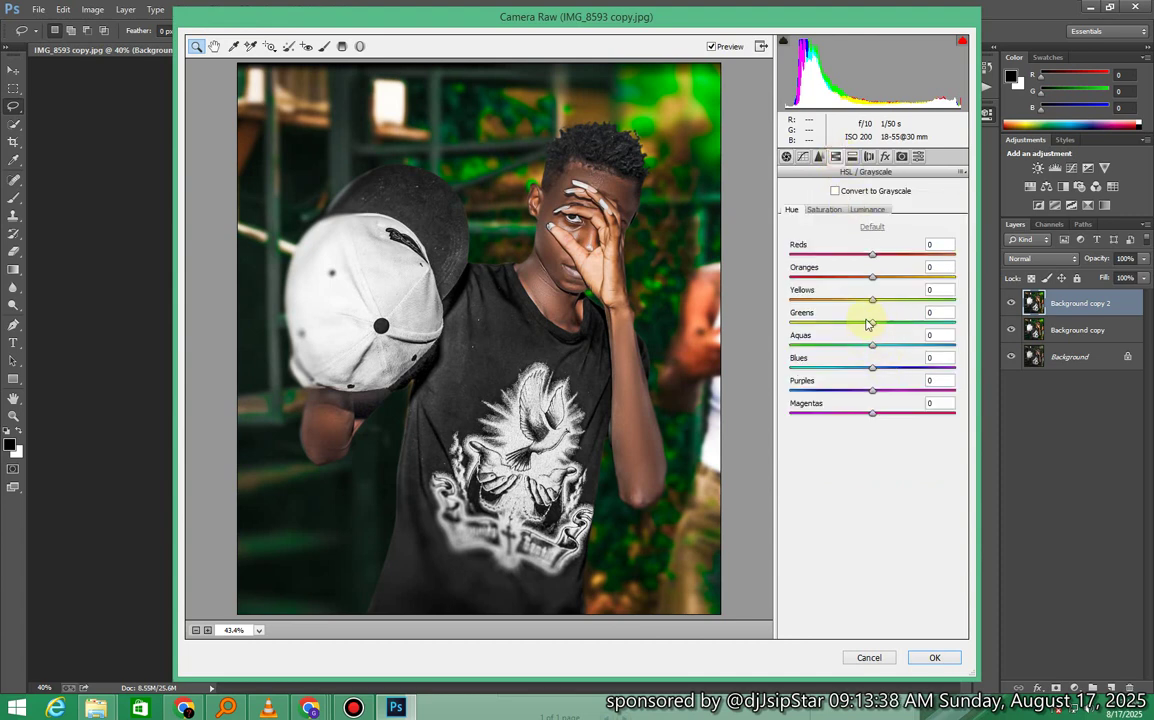
left_click_drag(870, 323, 747, 322)
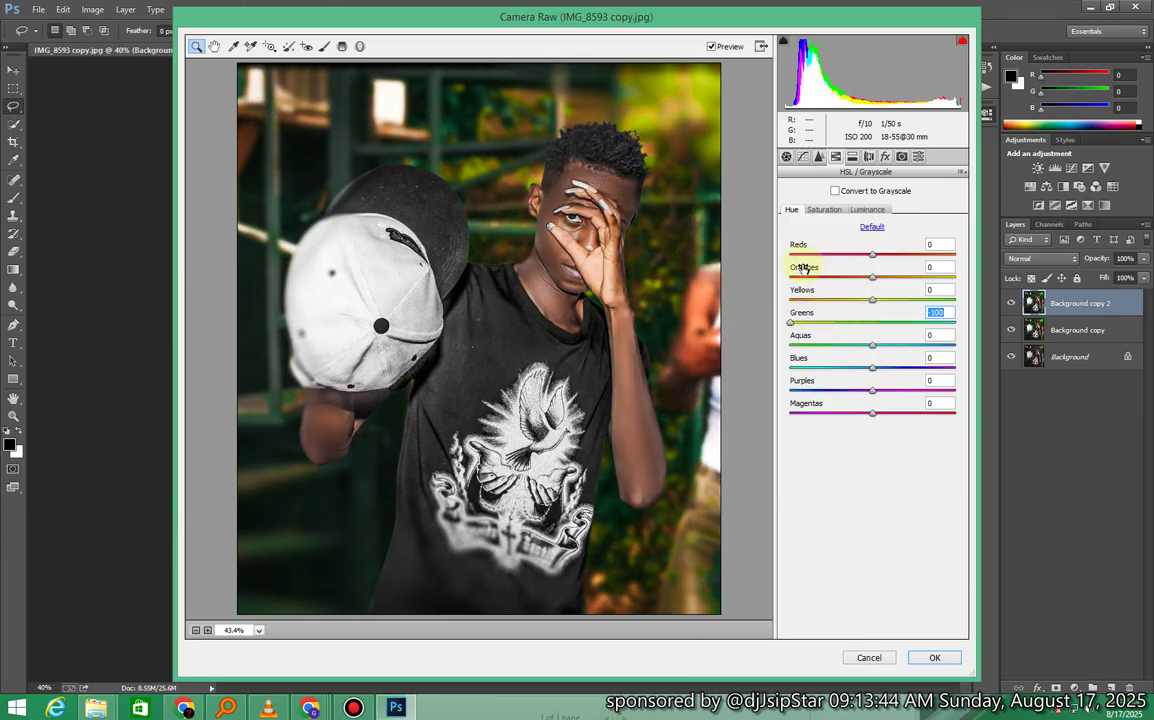
left_click_drag(871, 302, 829, 236)
Step: Set the HSL saturation to Yellows +2 and Greens -100
left_click(825, 210)
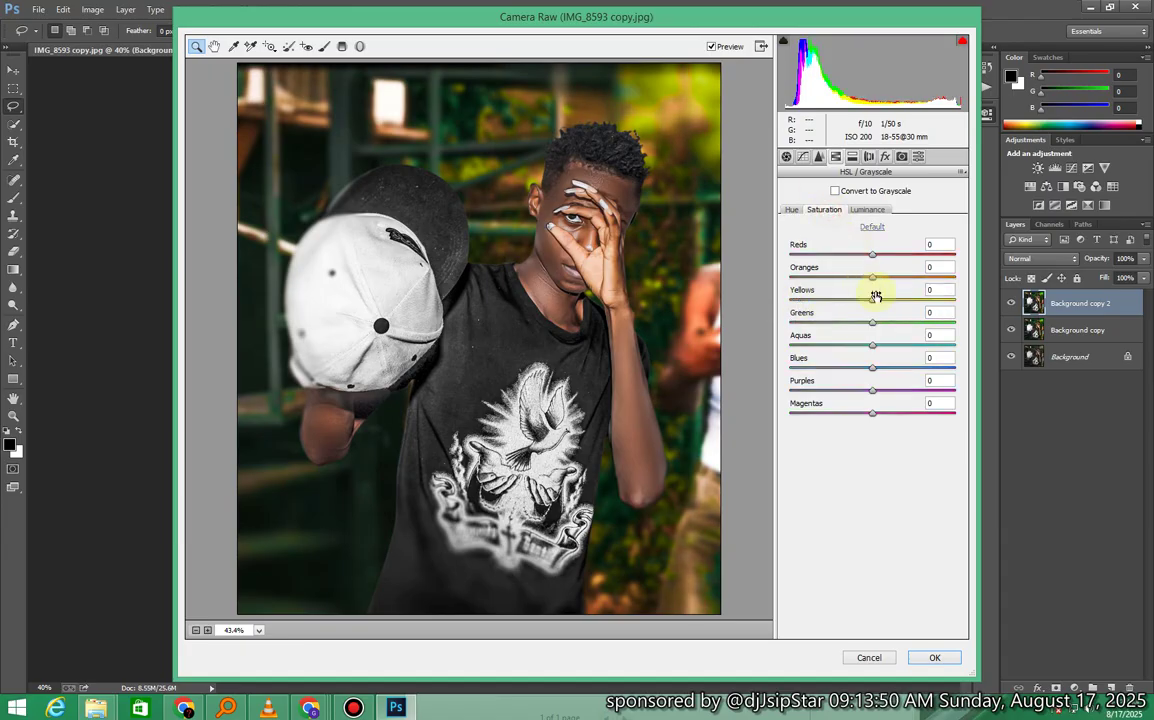
left_click_drag(878, 303, 878, 337)
left_click_drag(867, 328, 793, 327)
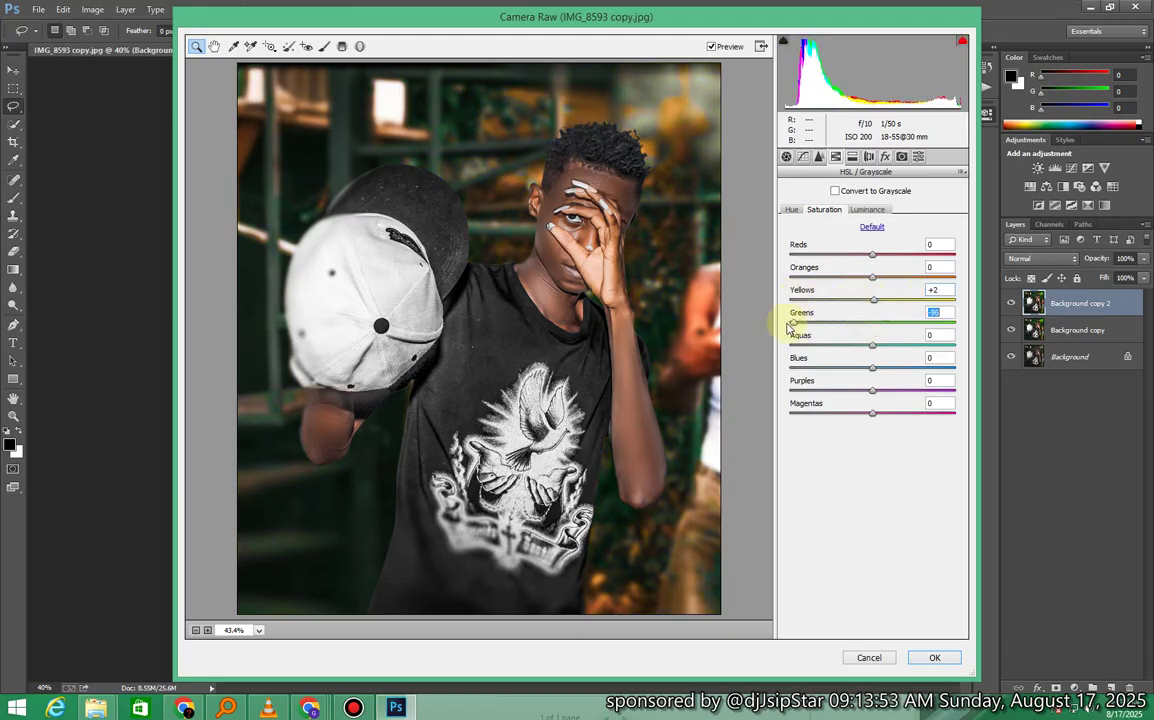
Step: Set the HSL luminance to Greens -100, Yellows -100, Oranges -1 and Aquas -28
left_click(867, 209)
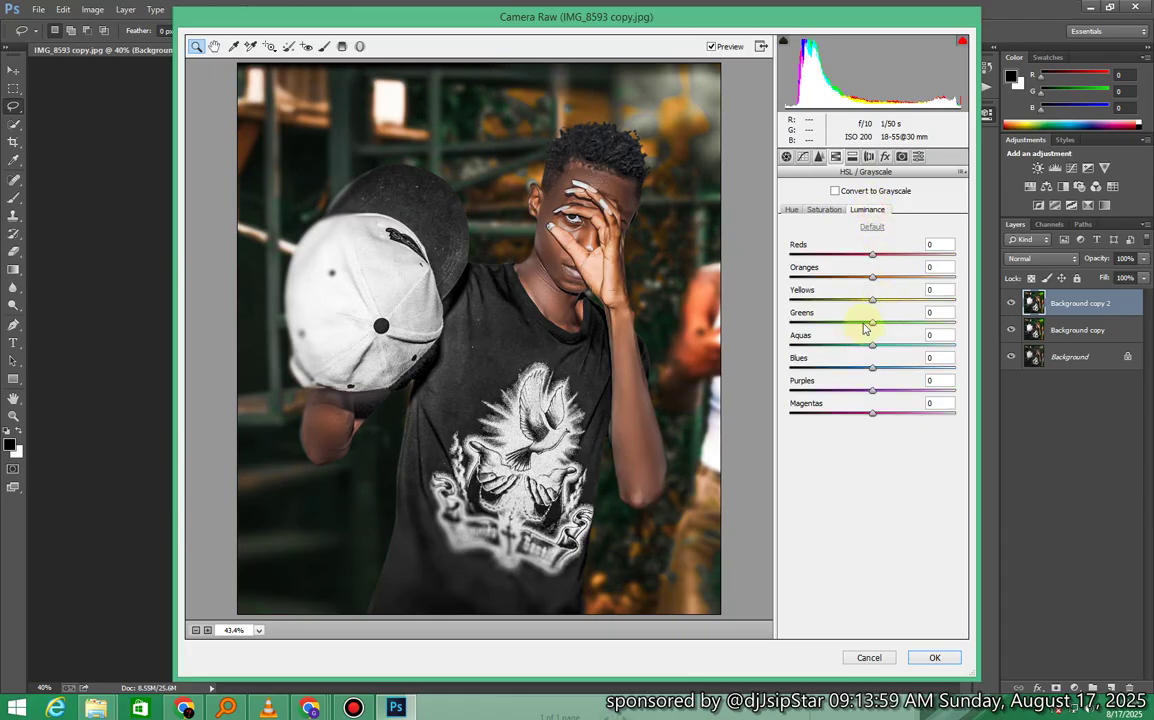
left_click_drag(865, 328, 780, 327)
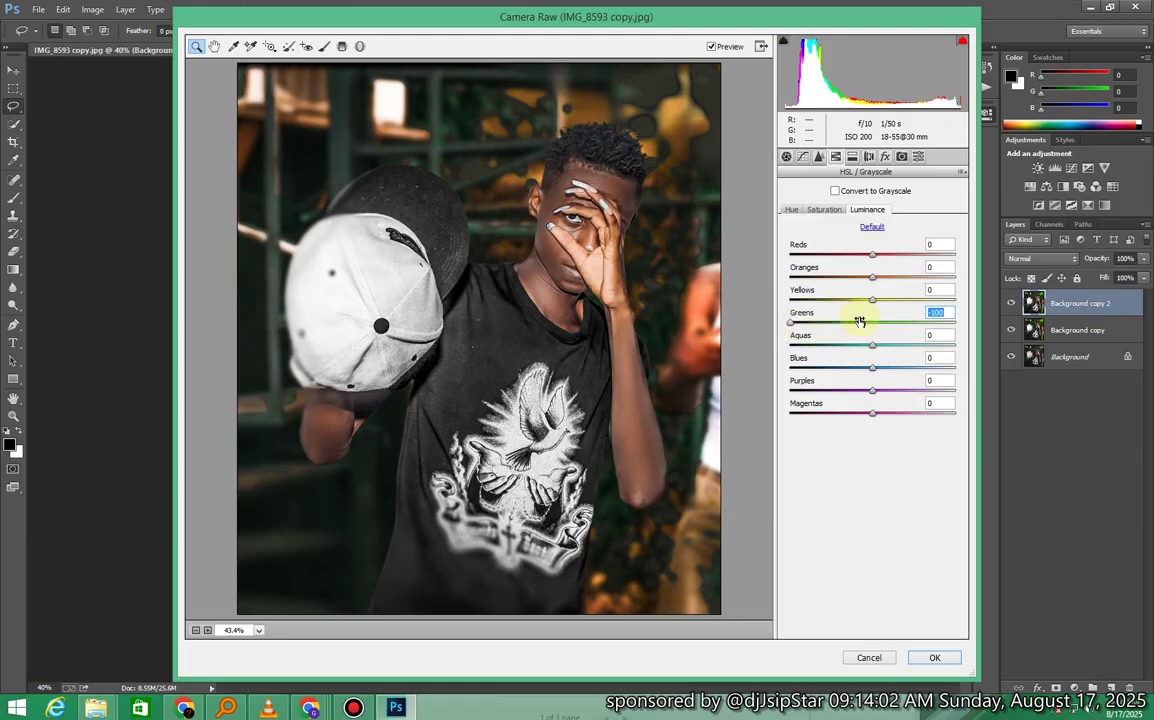
left_click_drag(887, 299, 780, 294)
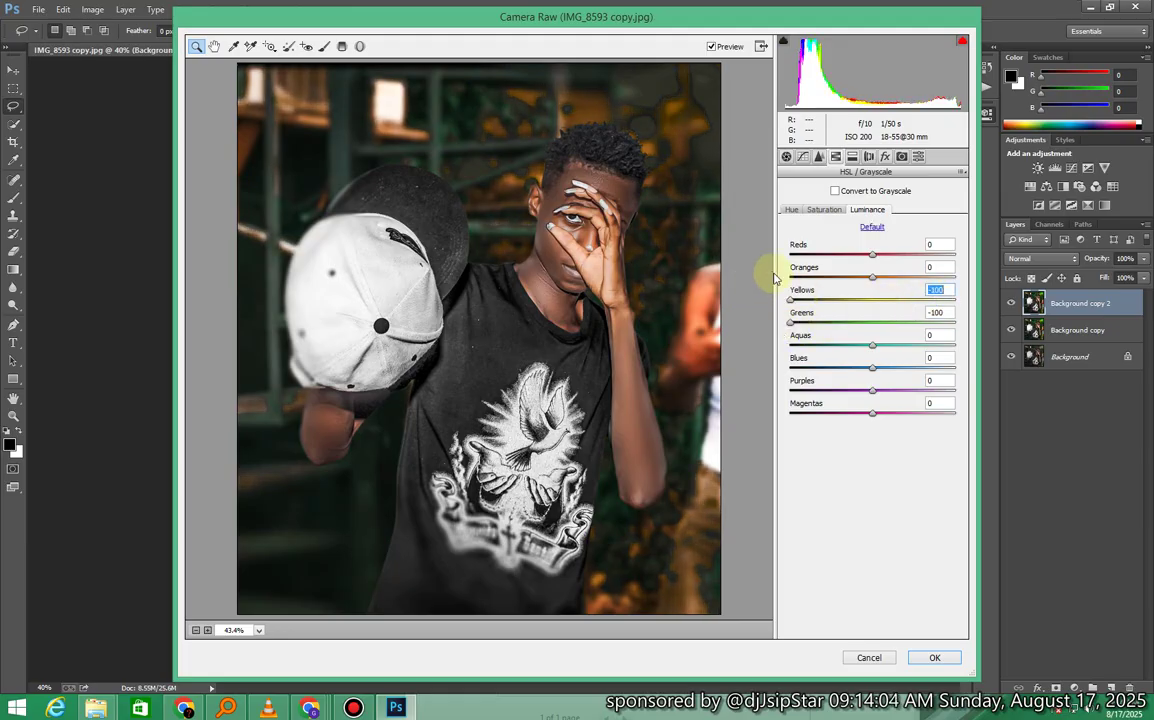
mouse_move(876, 270)
left_mouse_down()
mouse_move(884, 278)
mouse_move(872, 285)
left_mouse_up()
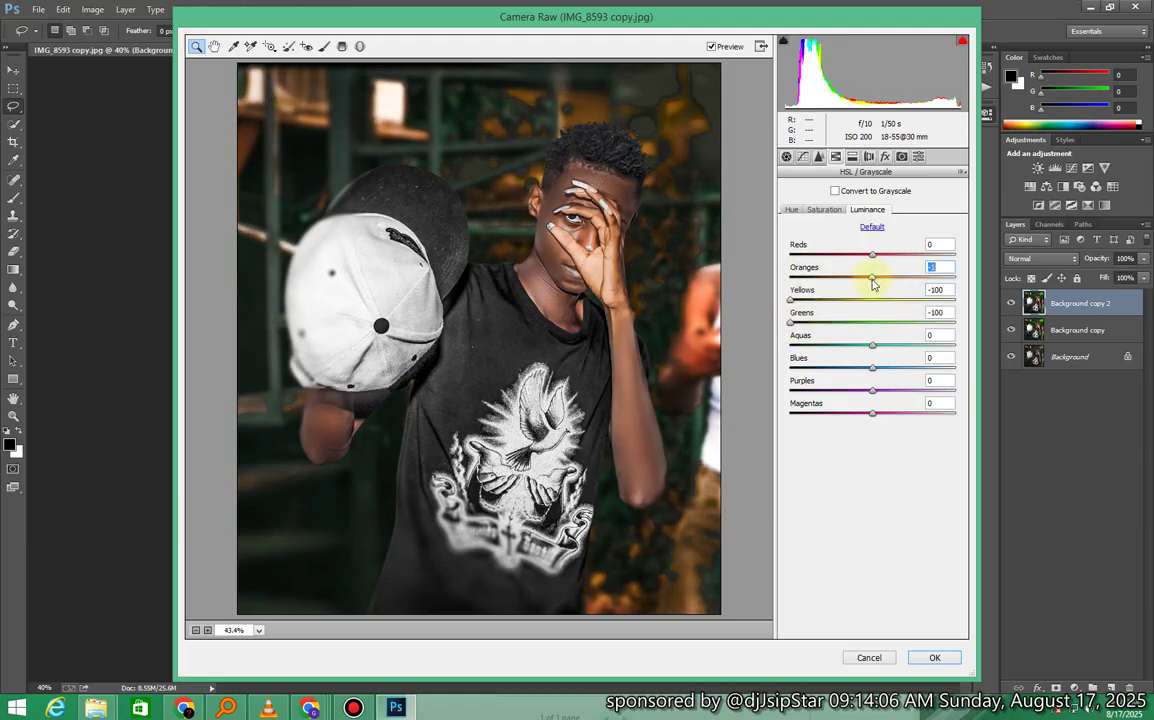
mouse_move(872, 345)
left_mouse_down()
mouse_move(788, 337)
mouse_move(849, 346)
left_mouse_up()
Step: Raise the Yellows luminance to +13 and reduce the Yellows saturation to -100
left_click(791, 210)
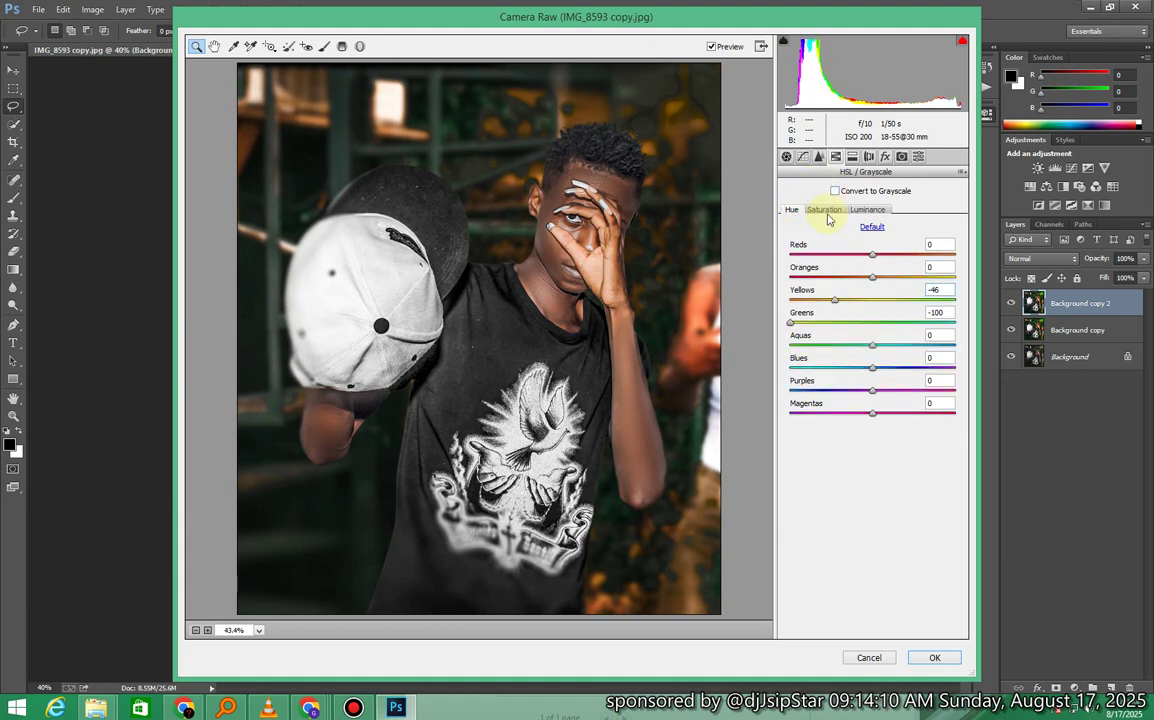
left_click(868, 210)
left_click(884, 301)
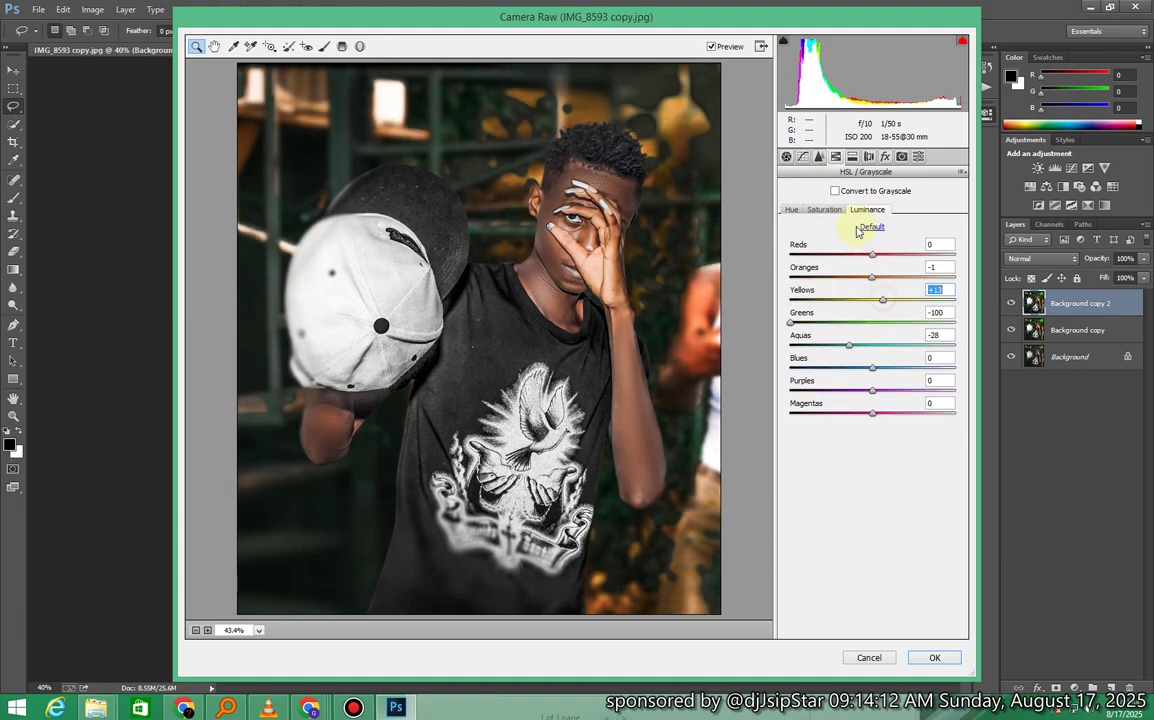
left_click(825, 210)
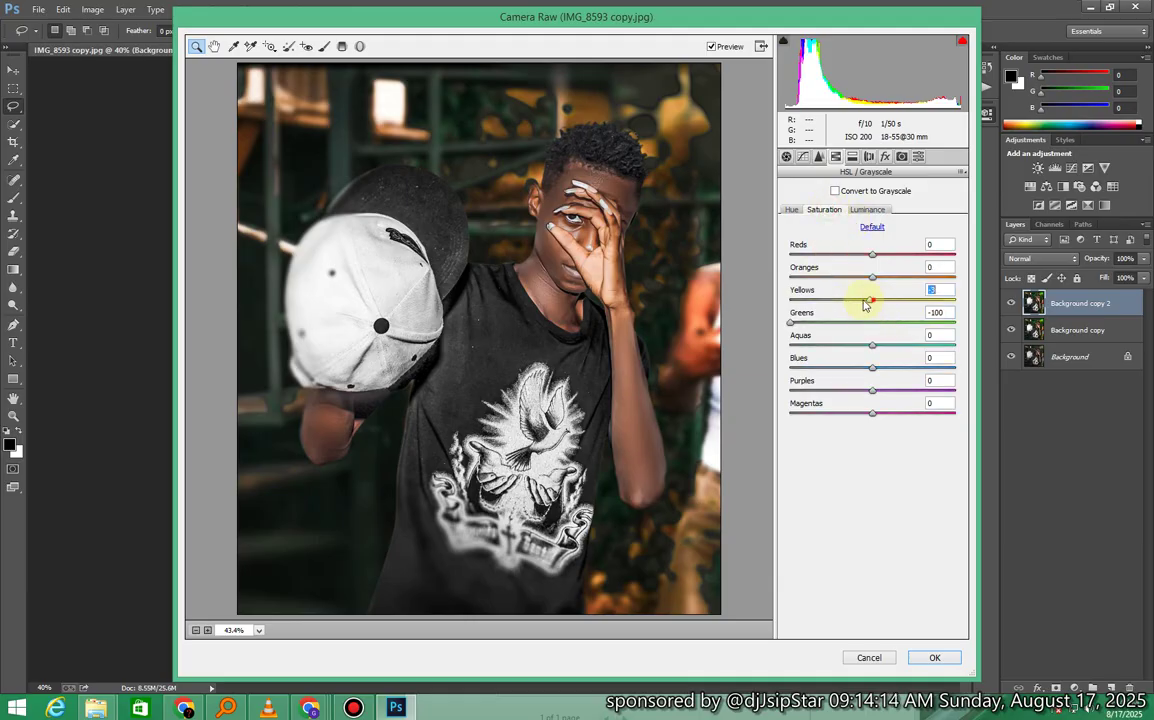
left_click_drag(870, 301, 798, 302)
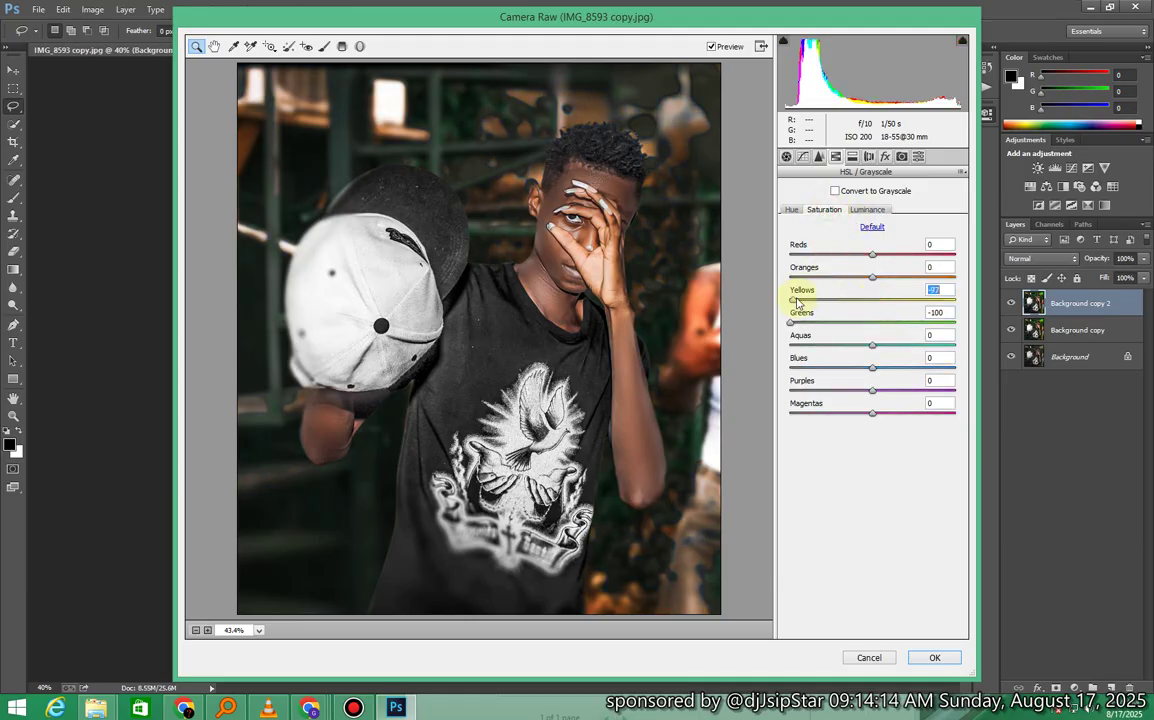
Step: Raise the Greens luminance to +4 and bring the Aquas luminance back near neutral
left_click(866, 210)
left_click(876, 322)
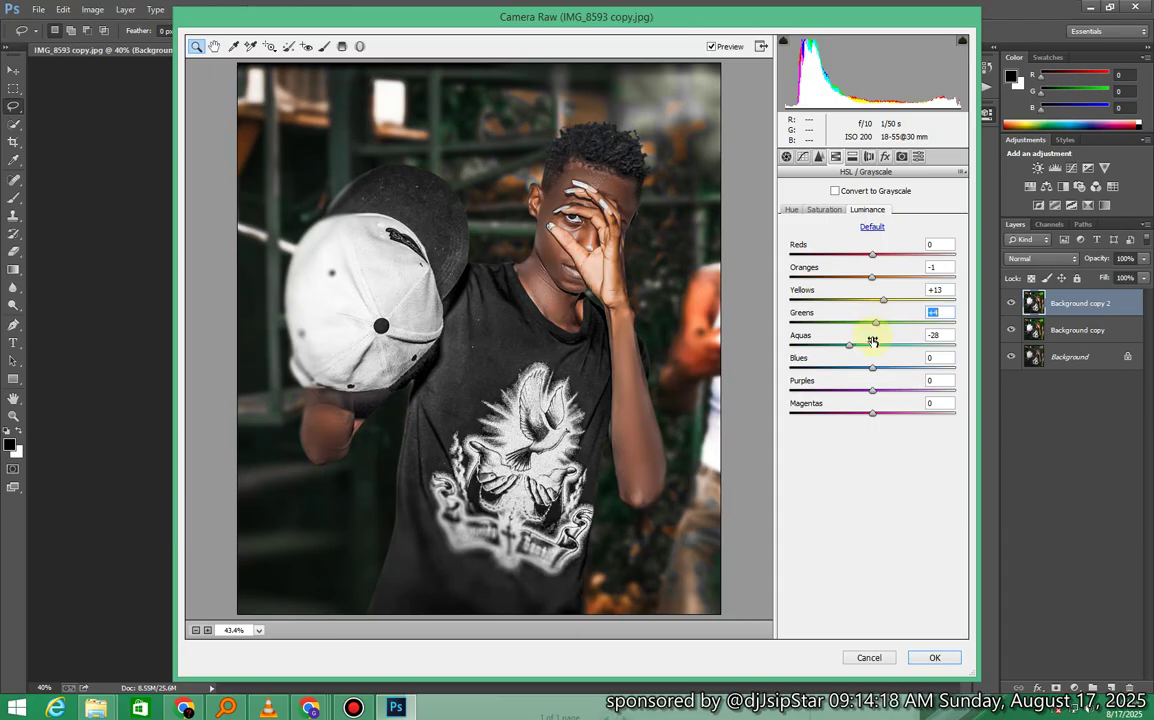
left_click(875, 345)
Step: Reduce the Aquas saturation to about -77 and set the hues to Aquas -4 and Yellows -1
left_click(825, 210)
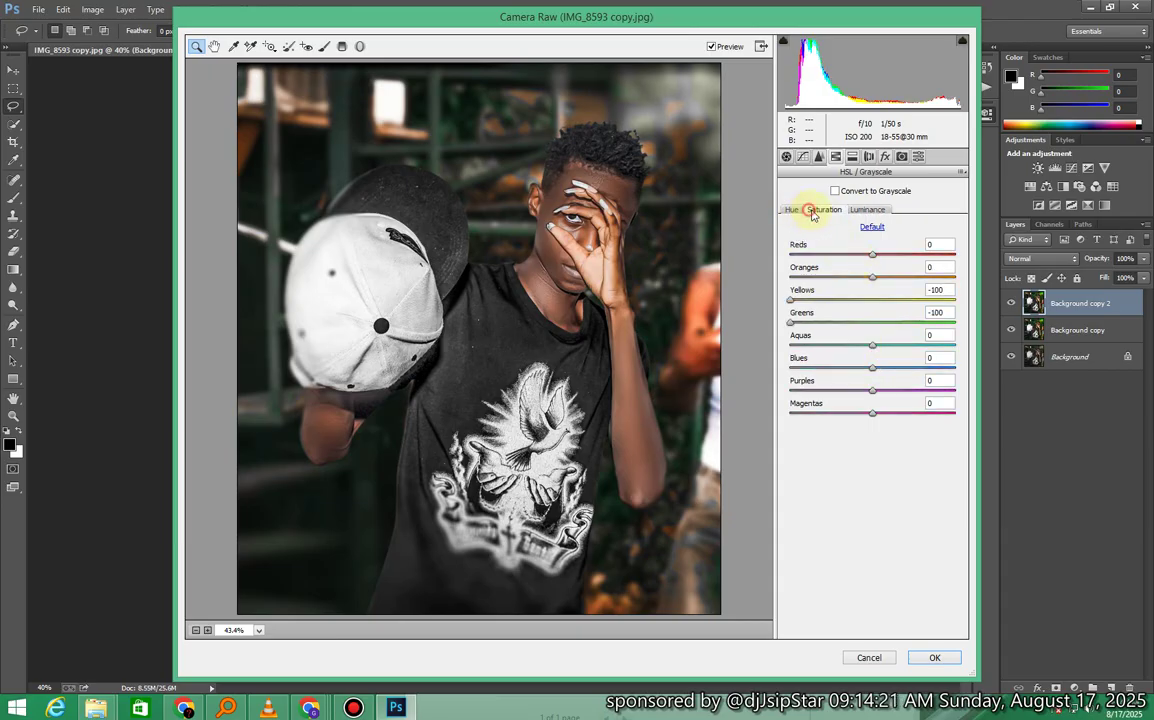
left_click_drag(873, 345, 808, 348)
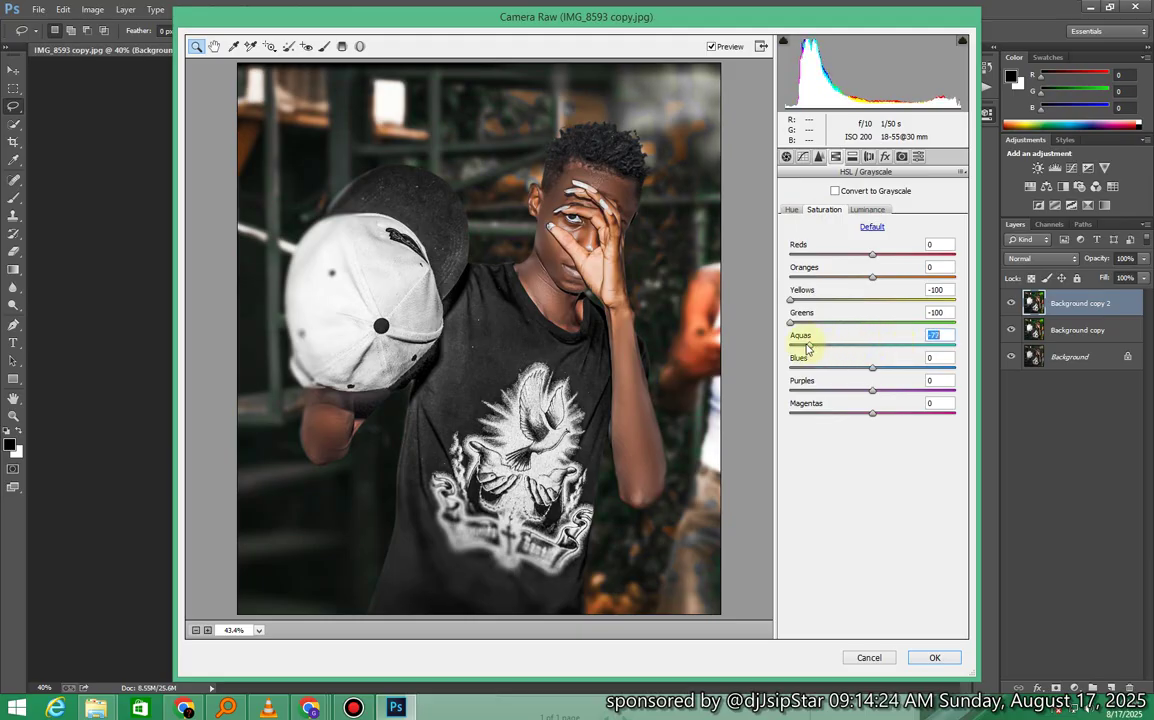
left_click(791, 210)
mouse_move(870, 347)
left_mouse_down()
mouse_move(788, 345)
mouse_move(881, 347)
mouse_move(869, 352)
left_mouse_up()
left_click_drag(837, 300, 873, 302)
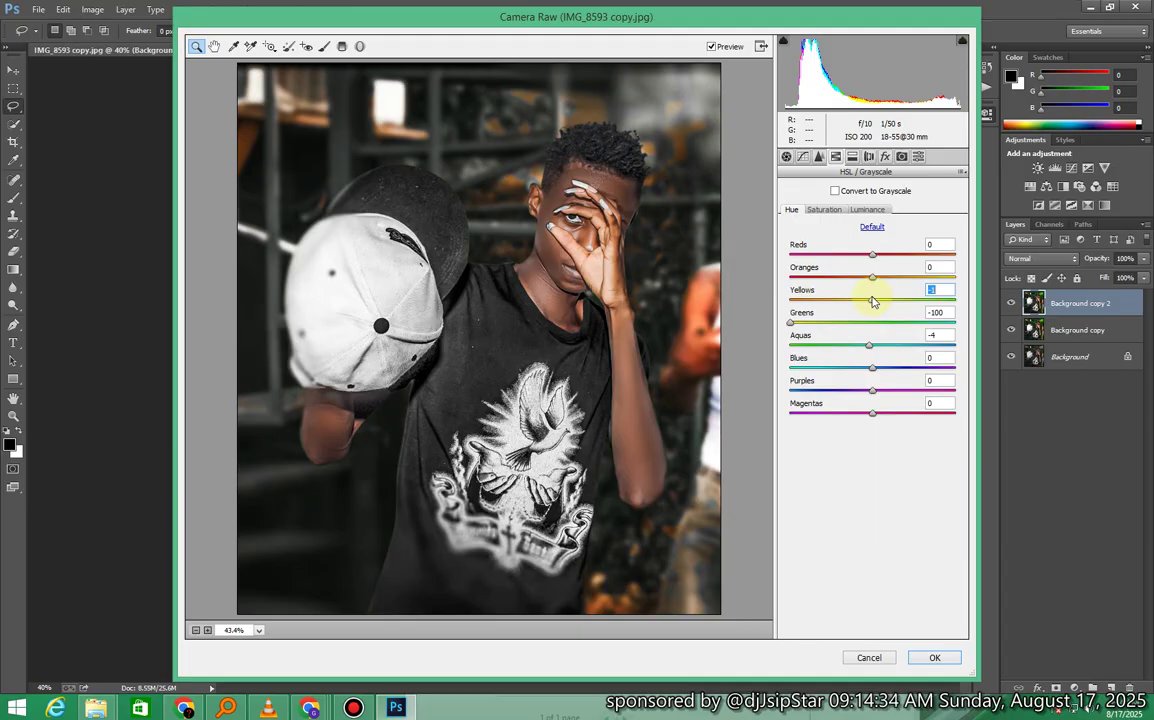
Step: Apply the Camera Raw Filter and compare the original, vivid green and muted versions by toggling the layers' visibility
left_click(934, 656)
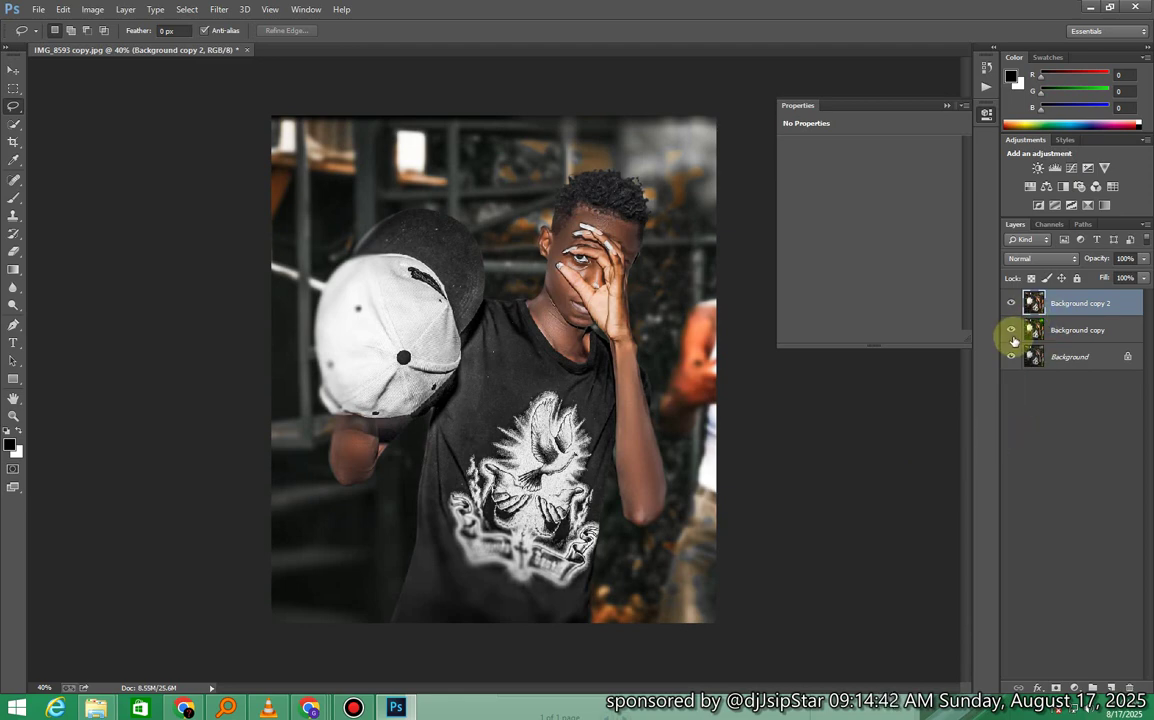
left_click_drag(1011, 304, 1013, 332)
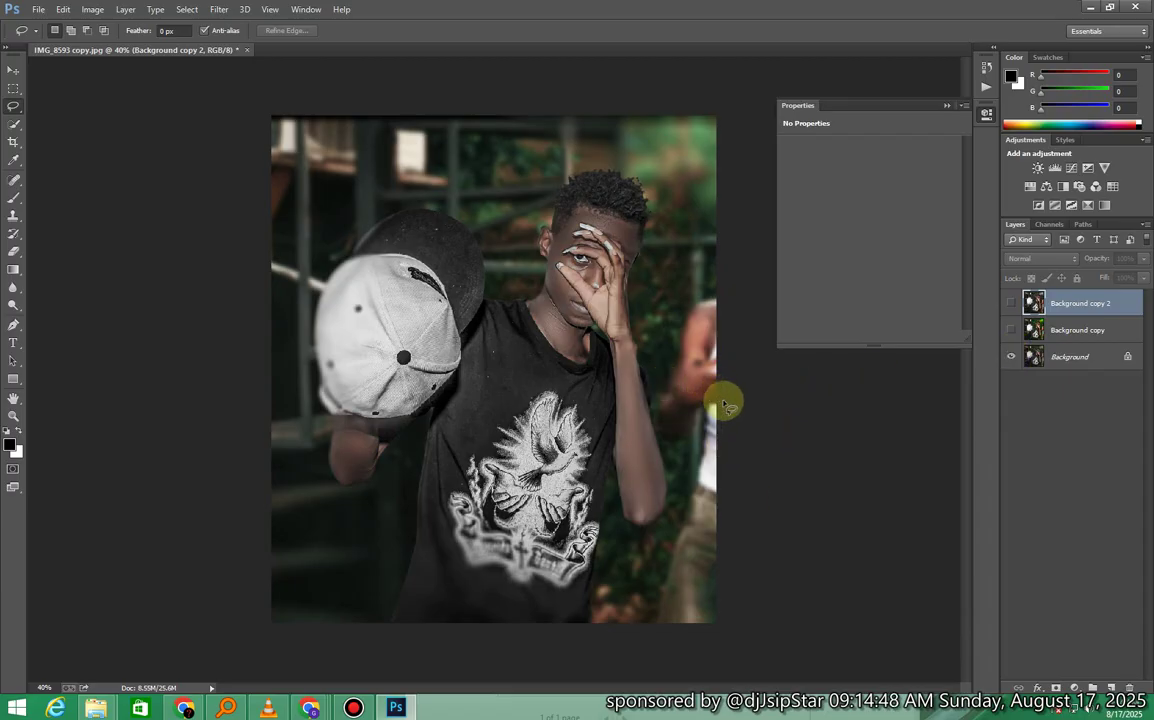
left_click(1010, 332)
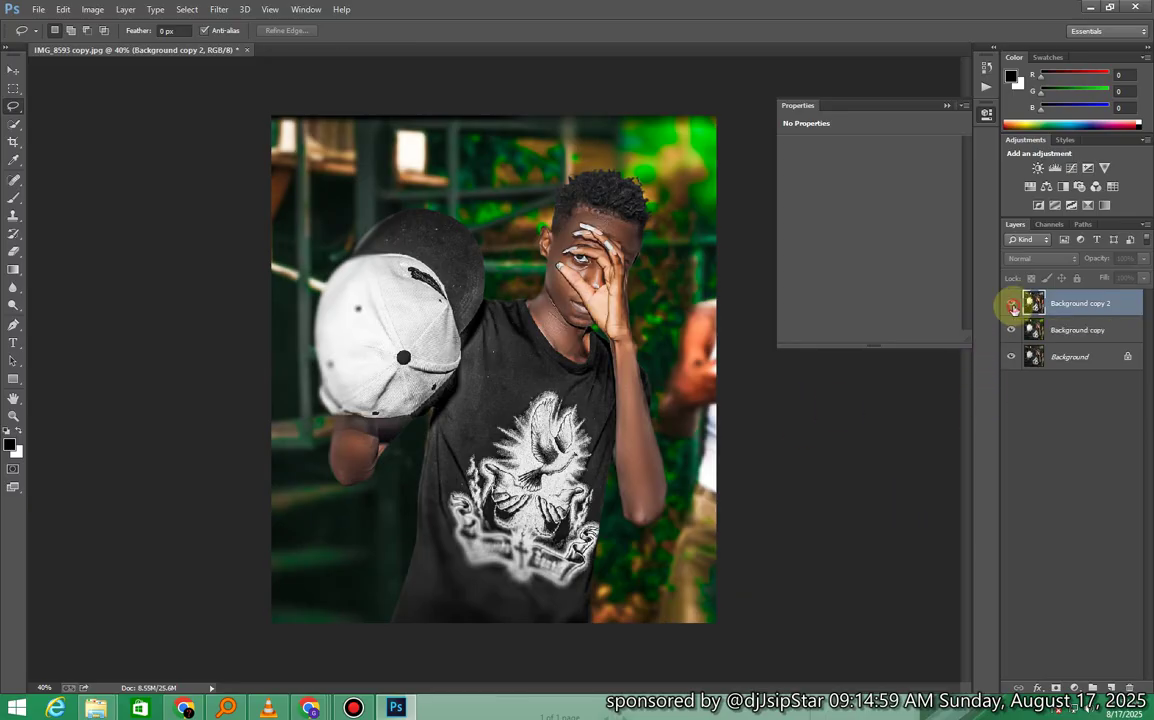
left_click(1011, 304)
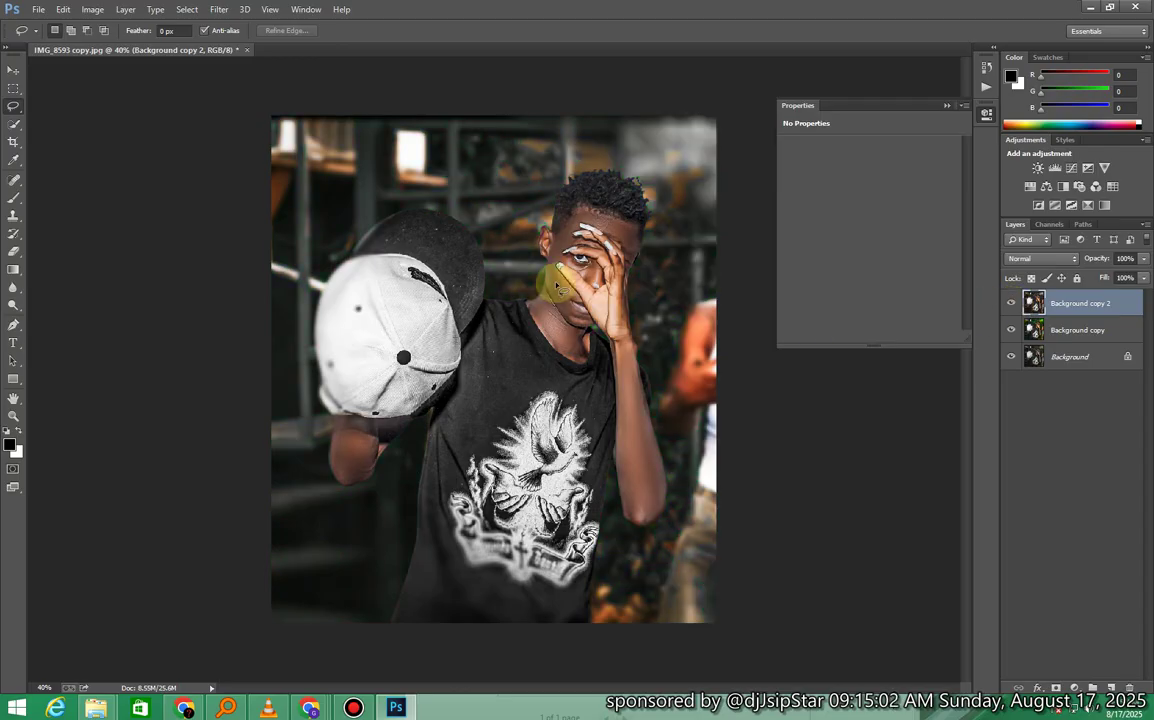